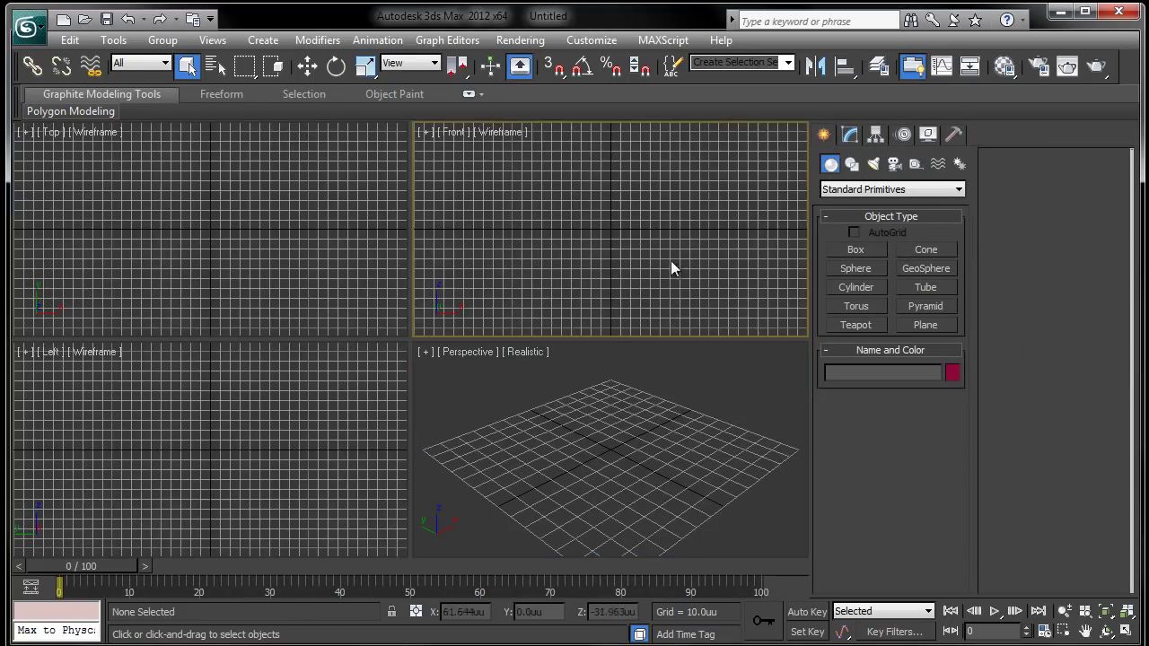
- Set the Perspective viewport to Shaded, maximize it with Alt+W, and pick the Plane tool
left_click(663, 465)
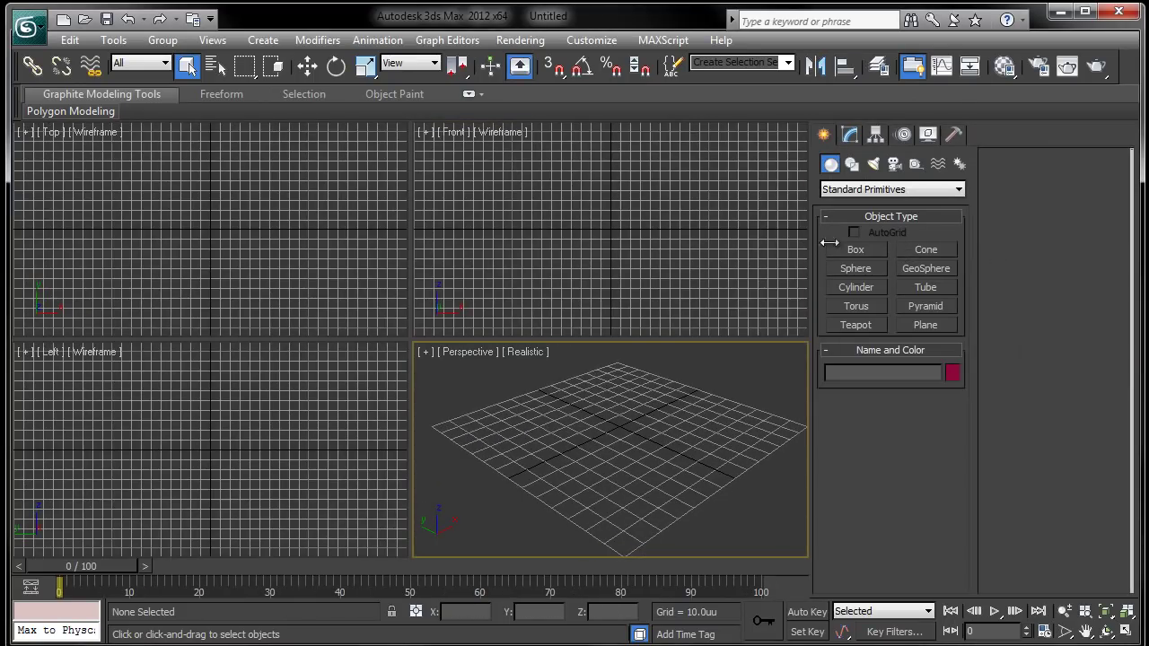
left_click(528, 351)
left_click(529, 392)
key("alt+w")
mouse_move(699, 351)
middle_mouse_down("alt")
mouse_move(746, 337)
mouse_move(706, 346)
mouse_move(718, 344)
middle_mouse_up("alt")
scroll(683, 351, "down", 3)
left_click(926, 325)
- Draw a 140 by 140 ground plane with grid snapping on
key("s")
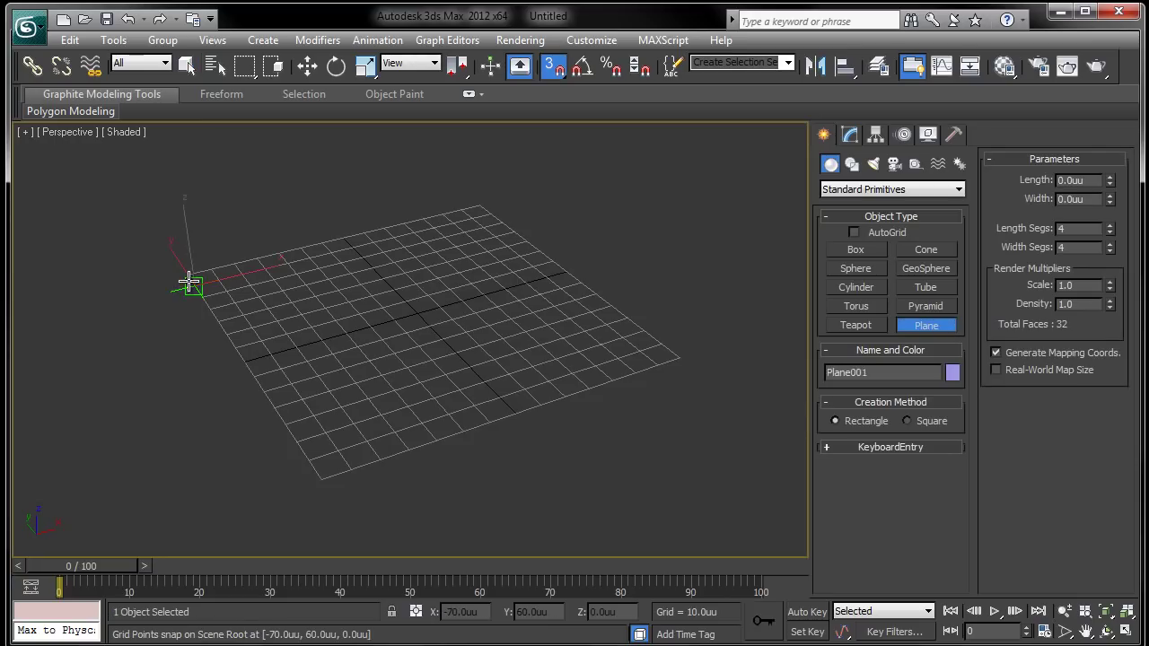
left_click_drag(187, 274, 681, 359)
right_click(681, 358)
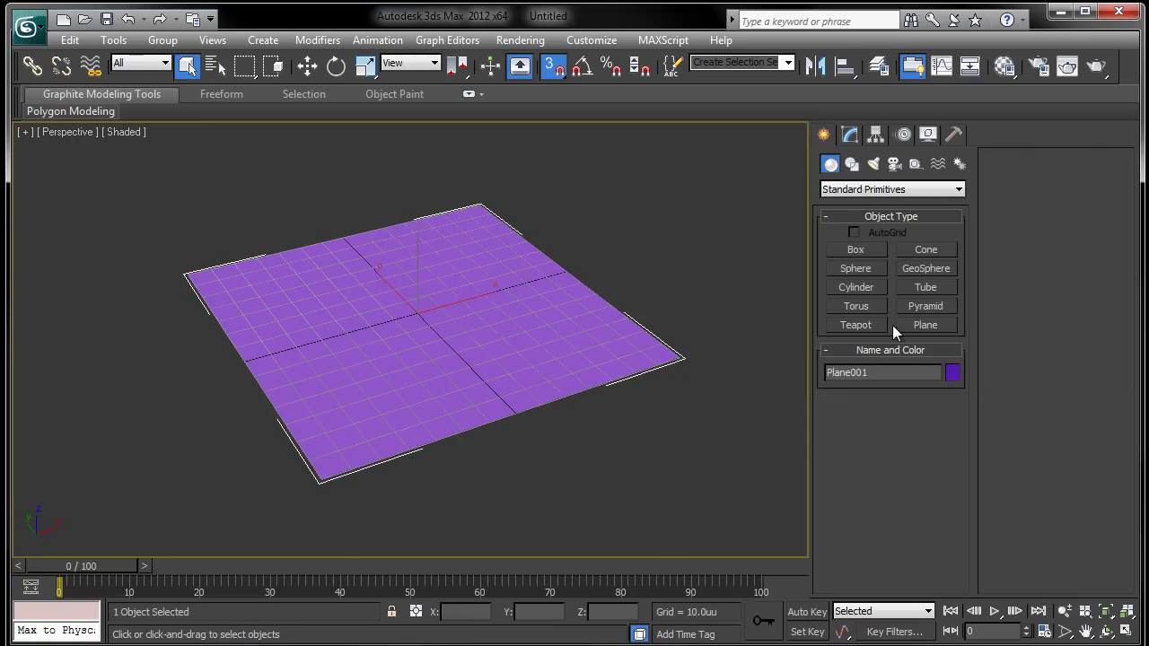
key("w")
left_click(849, 134)
left_click(824, 134)
left_click(827, 137)
- Create a hemisphere on the plane and a smaller scaled copy beside it
left_click(858, 268)
mouse_move(433, 270)
left_mouse_down()
mouse_move(475, 239)
mouse_move(449, 313)
mouse_move(473, 359)
left_mouse_up()
key("r")
key("w")
key("Return")
key("r")
key("w")
left_click(669, 284)
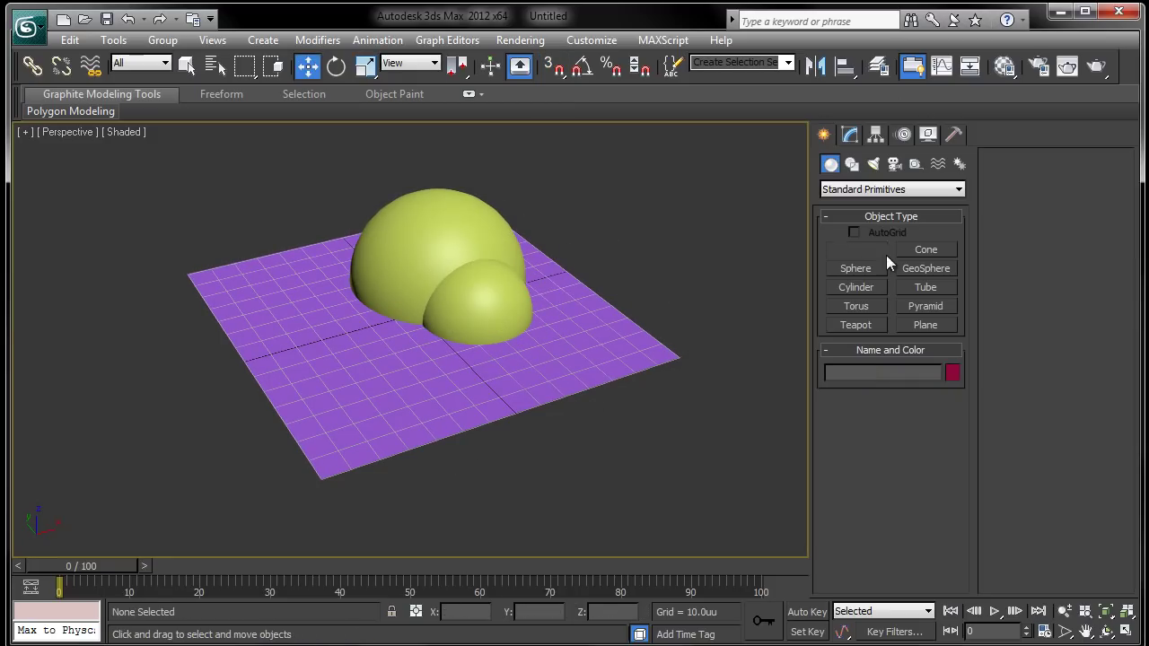
- Create a box, tilt it at an angle and sink it partly into the plane
left_click(856, 250)
left_click_drag(328, 377, 480, 395)
left_click(480, 297)
key("w")
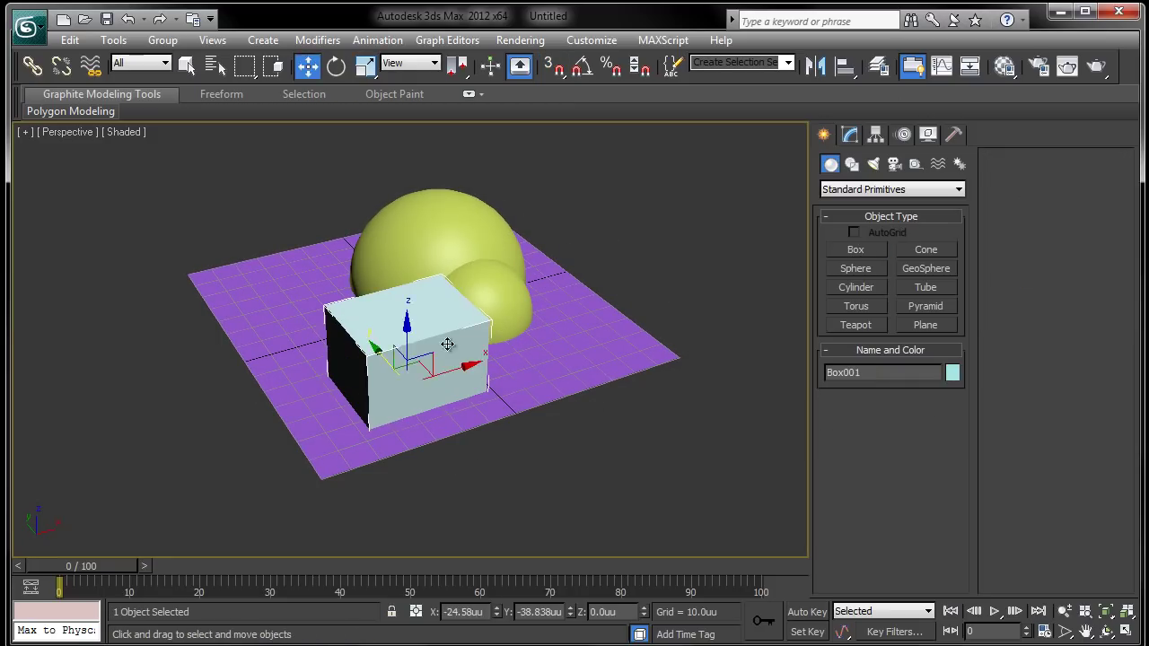
key("e")
left_click_drag(416, 375, 333, 365)
key("w")
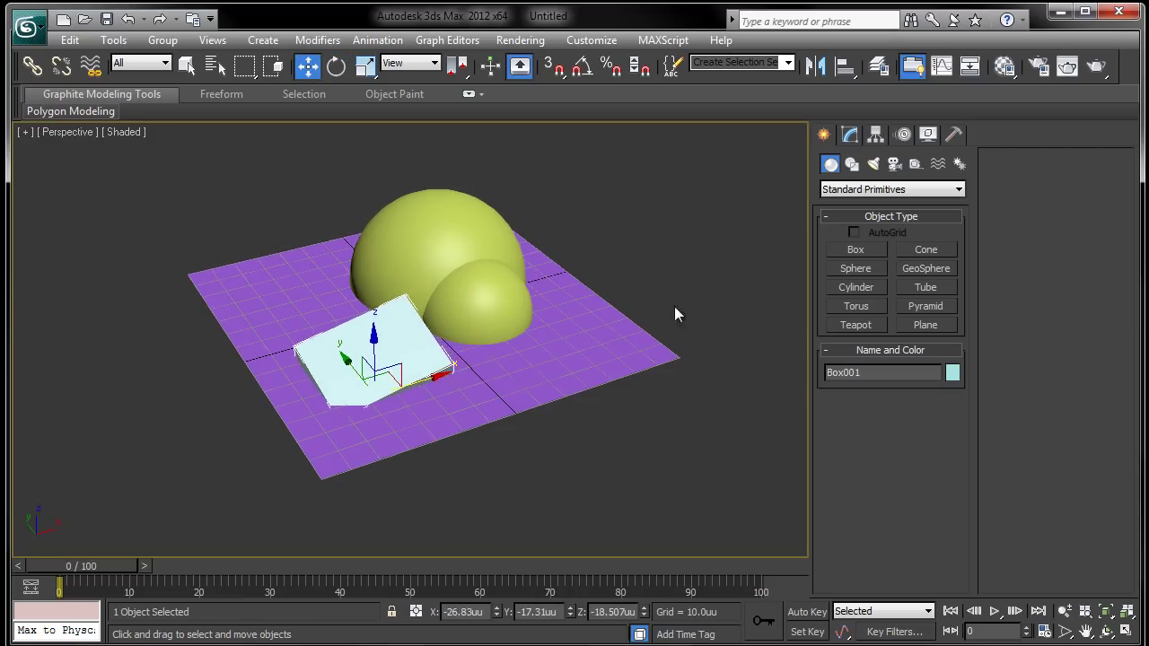
left_click(733, 265)
middle_click_drag(732, 266, 616, 354)
- Enable Show Safe Frames in Active View for the perspective view through Configure Viewports
left_click(22, 132)
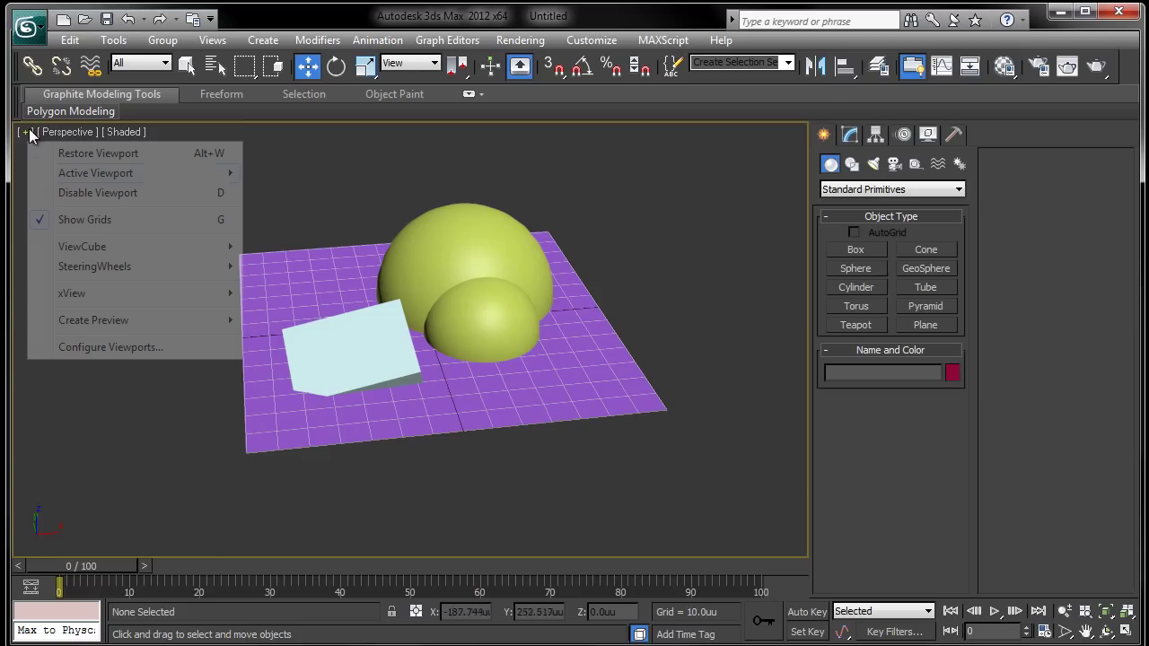
left_click(102, 344)
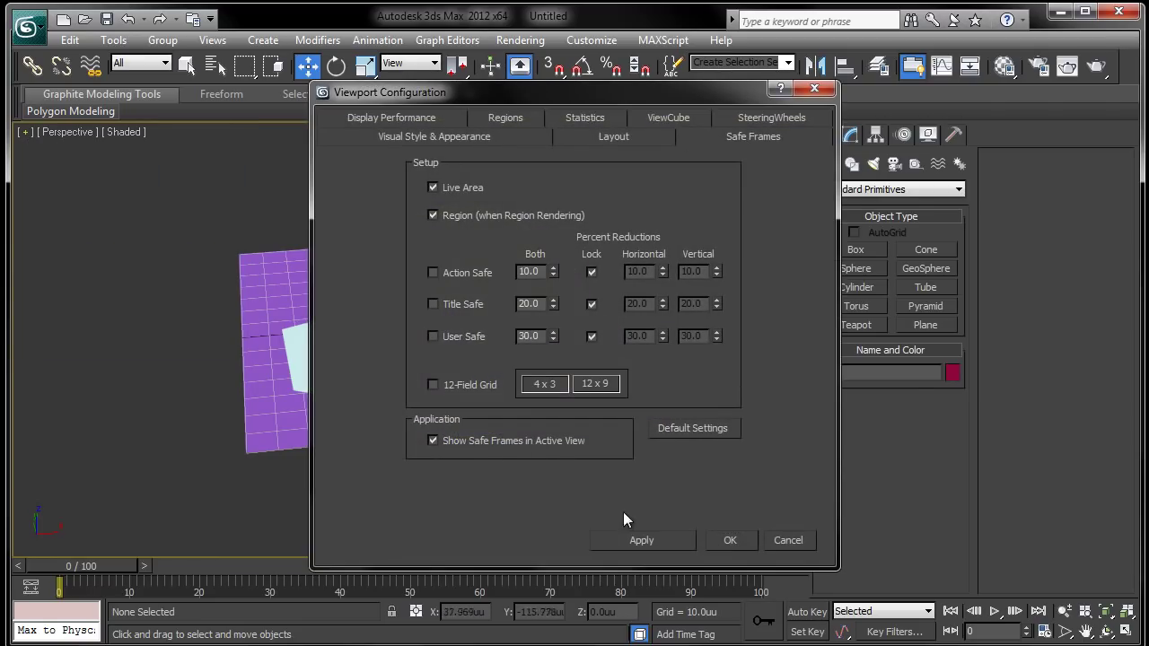
left_click(684, 545)
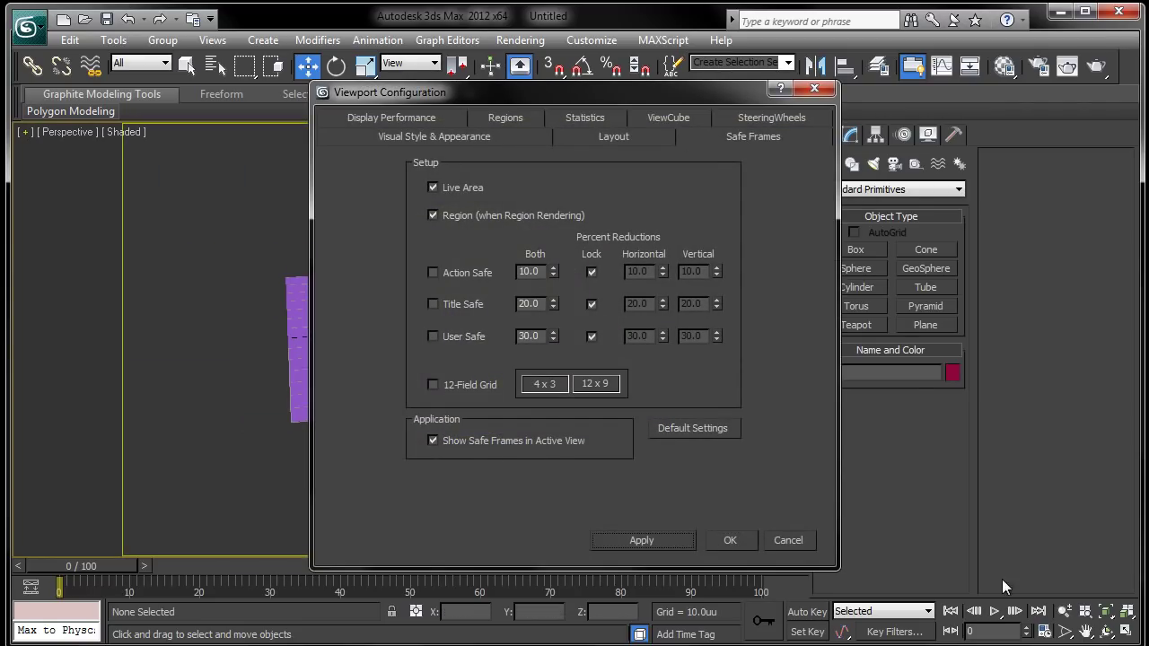
left_click(731, 540)
key("alt+z")
left_click_drag(581, 449, 553, 408)
- Assign one Material Editor material with diffuse Value 220 to all four selected objects
key("ctrl+a")
key("m")
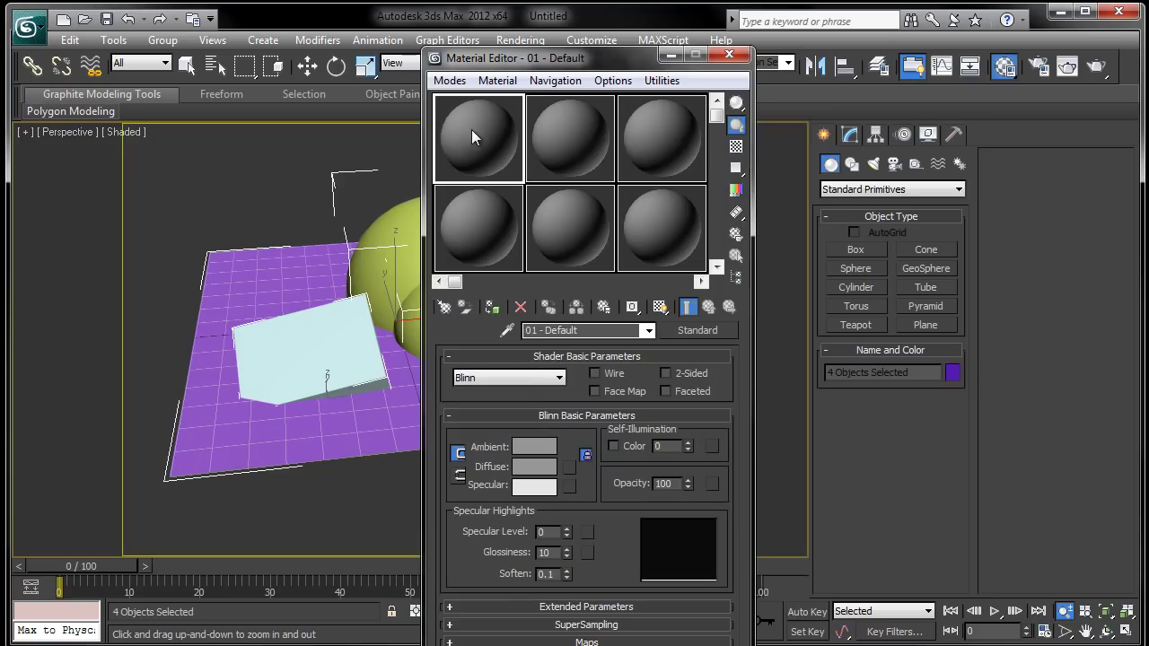
left_click(492, 308)
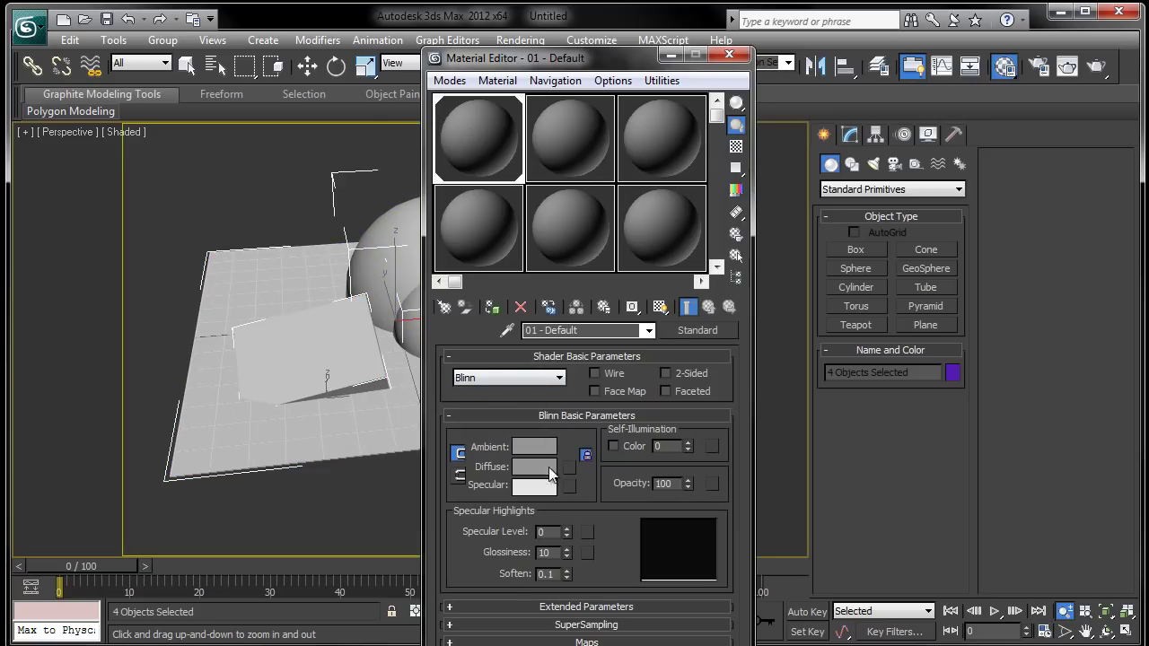
left_click(541, 467)
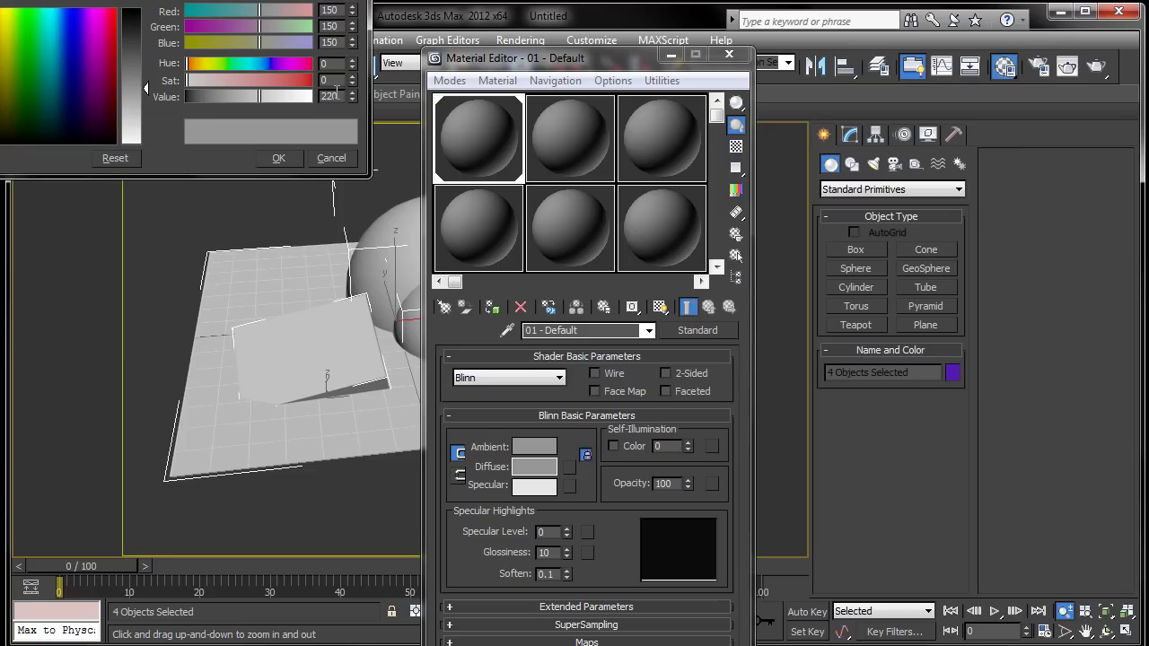
left_click(278, 158)
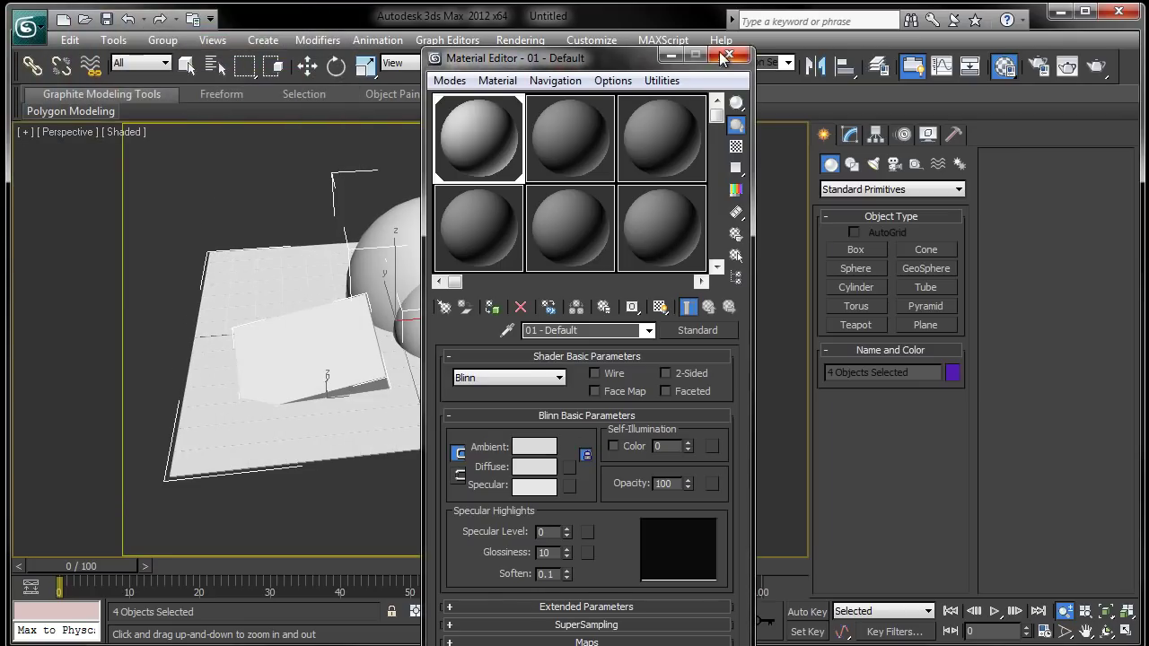
left_click(729, 55)
left_click_drag(710, 235, 692, 239)
- Open Render Setup and check the production renderer under Assign Renderer
key("w")
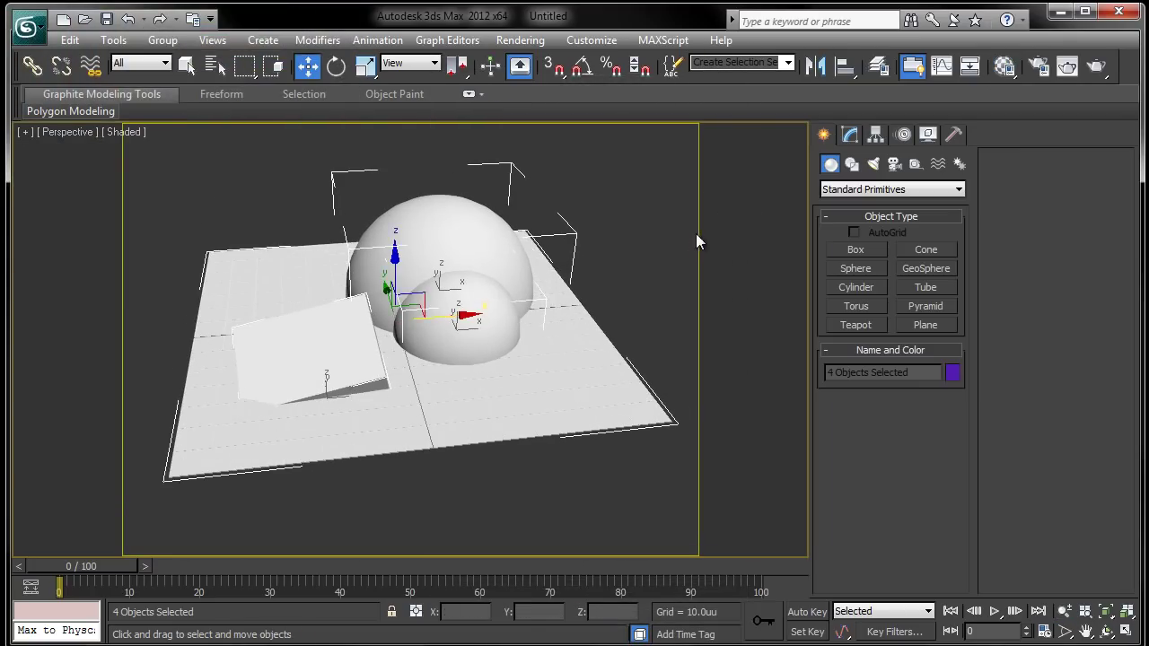
scroll(698, 220, "down", 2)
left_click(697, 220)
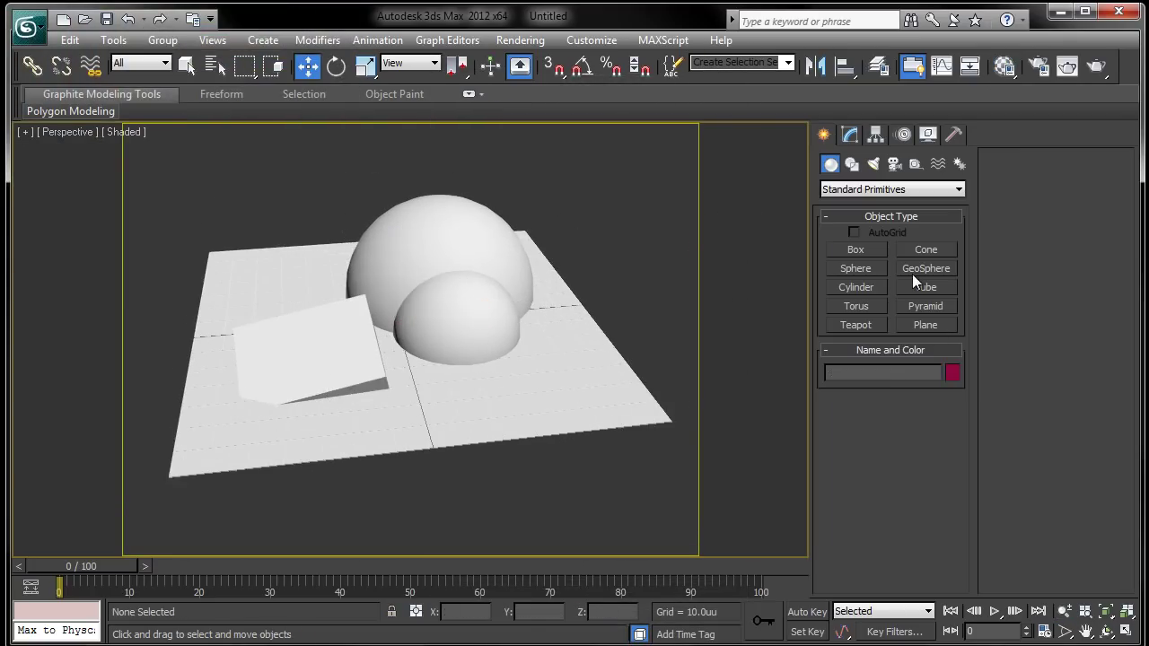
left_click(1040, 67)
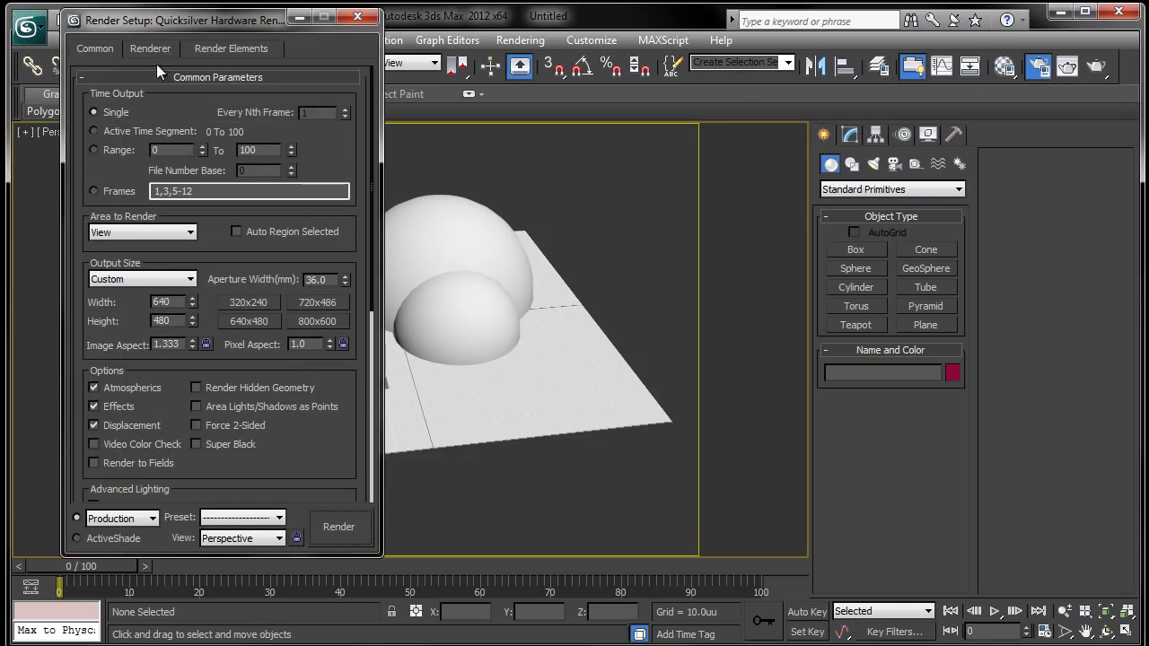
scroll(359, 422, "down", 4)
scroll(269, 472, "down", 1)
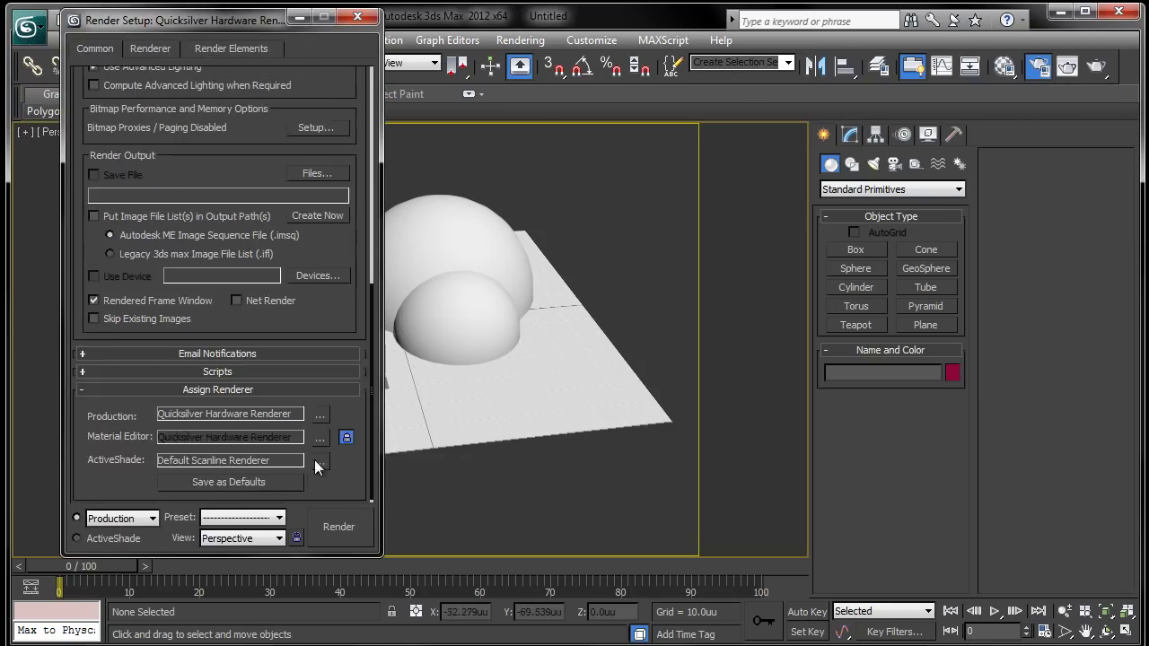
left_click(320, 414)
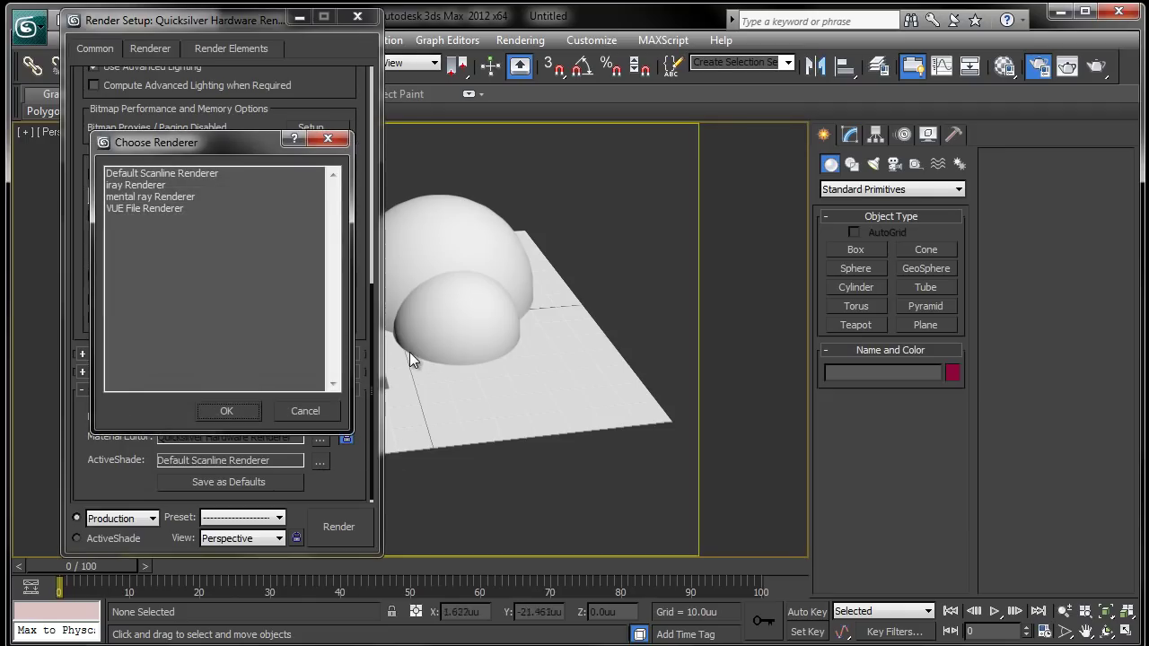
left_click(306, 411)
- Place a Standard Skylight in the scene beside the hemispheres
left_click(874, 164)
left_click(871, 189)
left_click(863, 221)
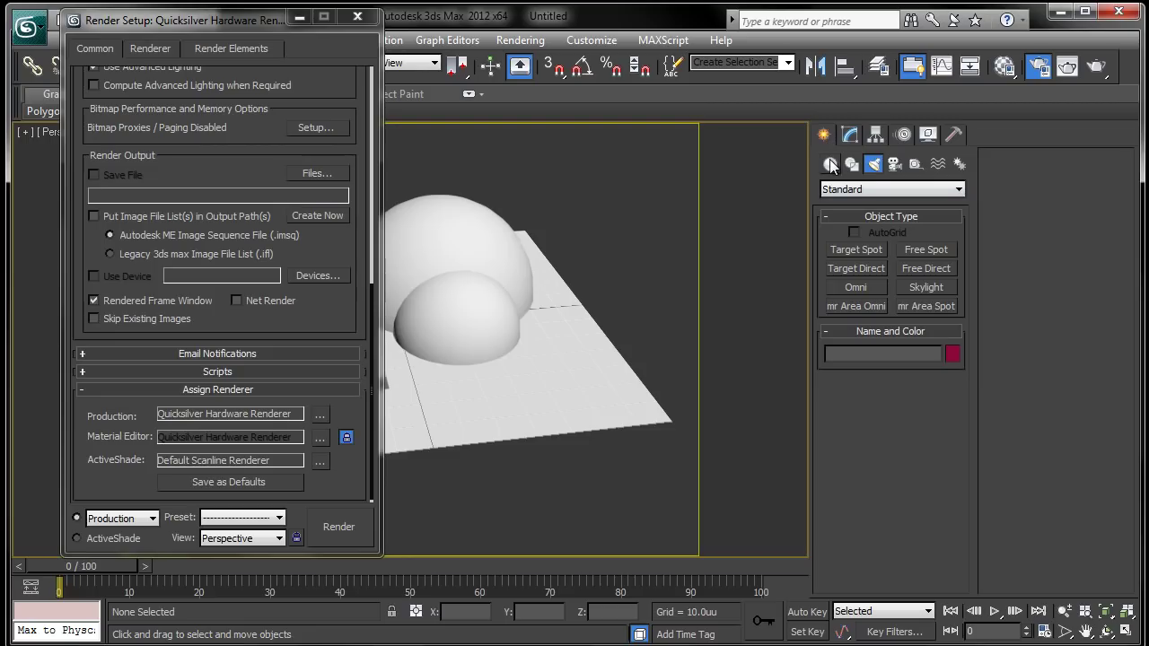
left_click(885, 188)
left_click(868, 216)
left_click(926, 287)
left_click(641, 260)
right_click(649, 339)
left_click(649, 339)
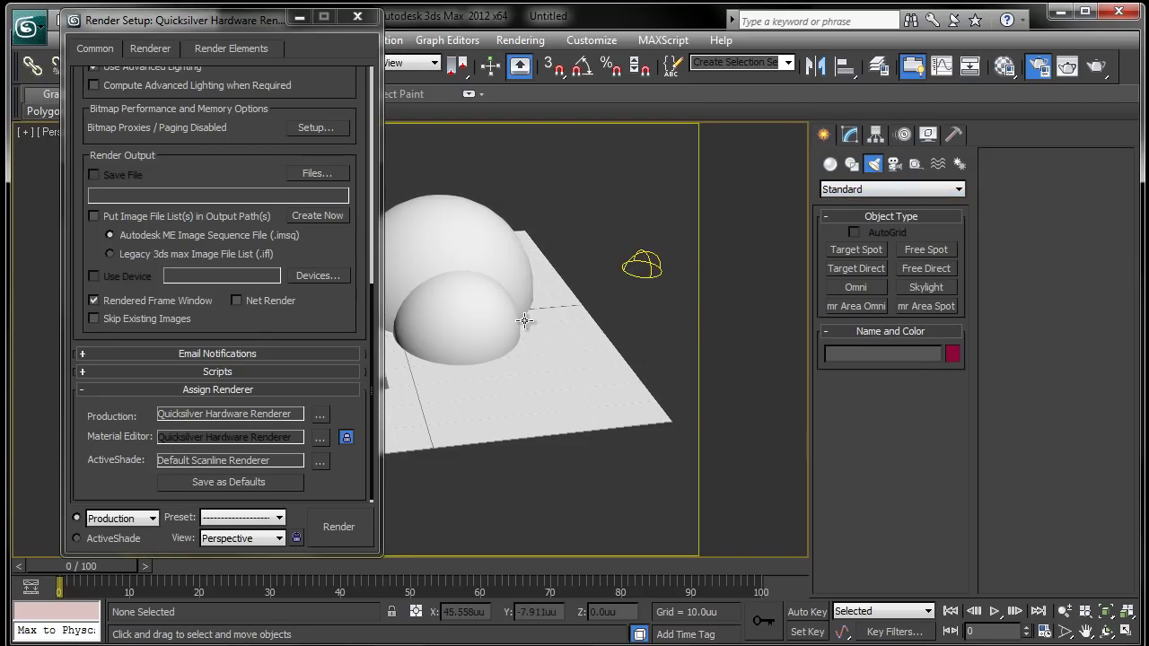
left_click(212, 52)
- Make Default Scanline Renderer the production renderer
left_click(101, 51)
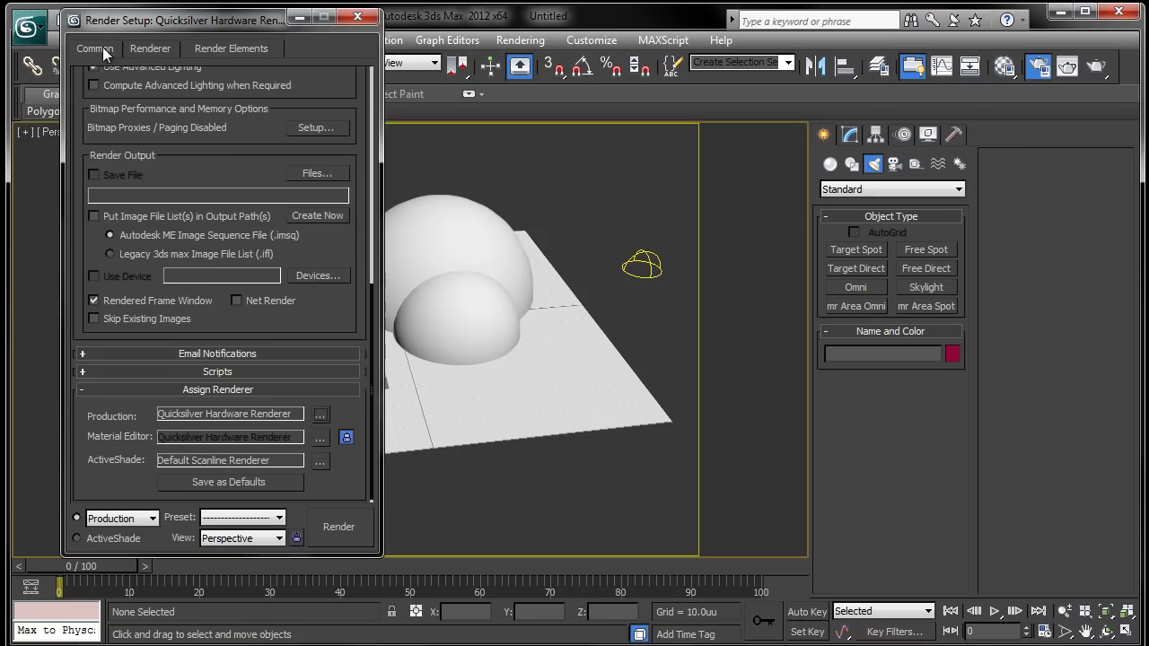
left_click(320, 415)
double_click(156, 174)
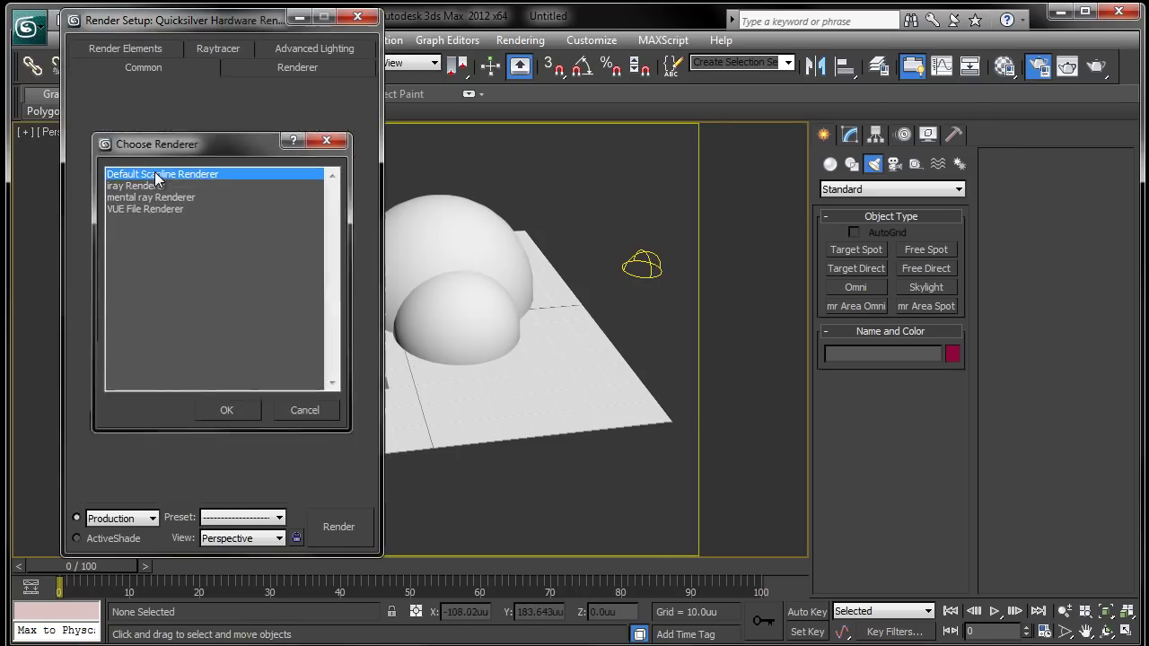
scroll(327, 372, "down", 1)
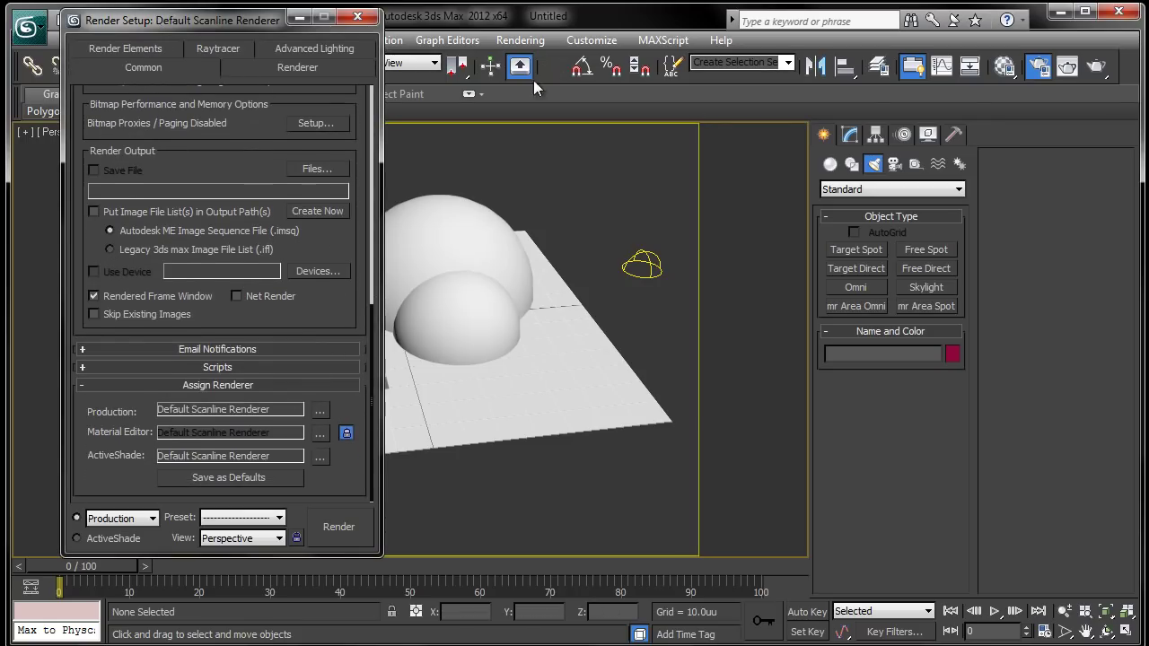
- Choose Light Tracer as the advanced lighting plug-in
left_click(278, 50)
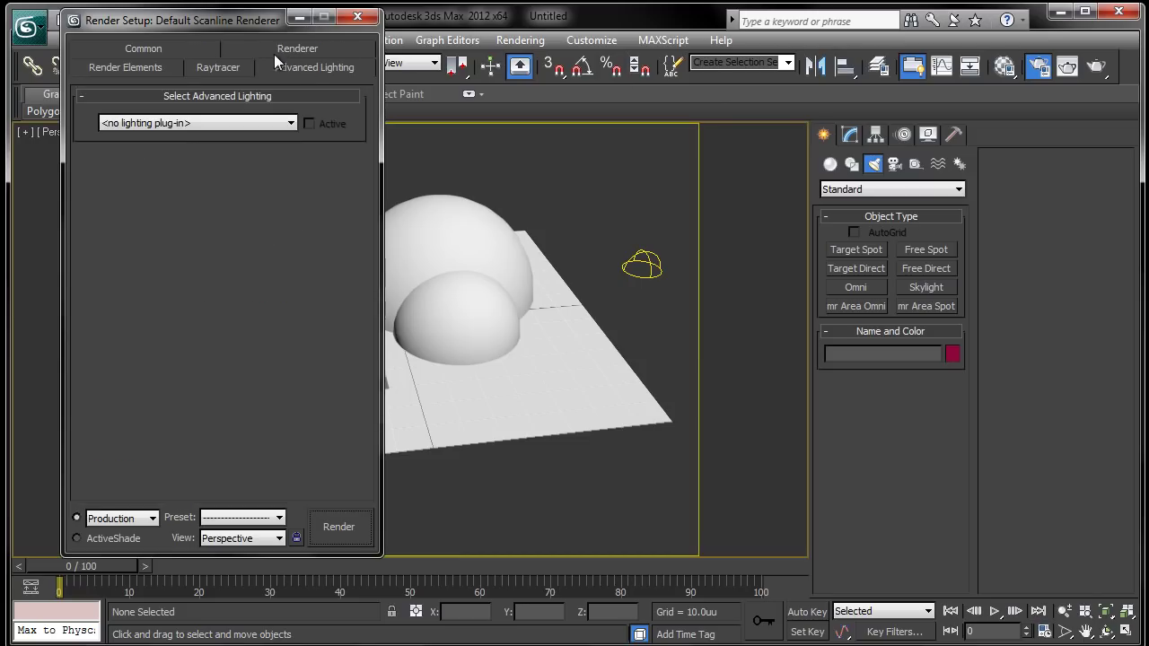
left_click(182, 124)
left_click(180, 144)
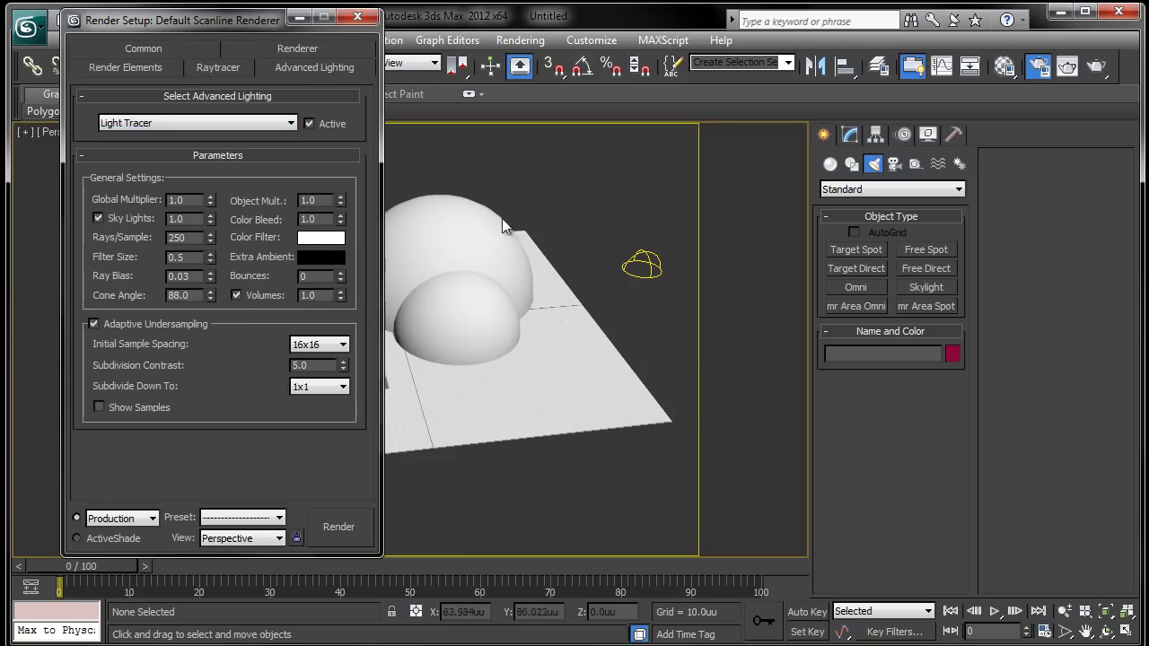
- Render with Light Tracer, then set Bounces to 2 and re-render
left_click(364, 529)
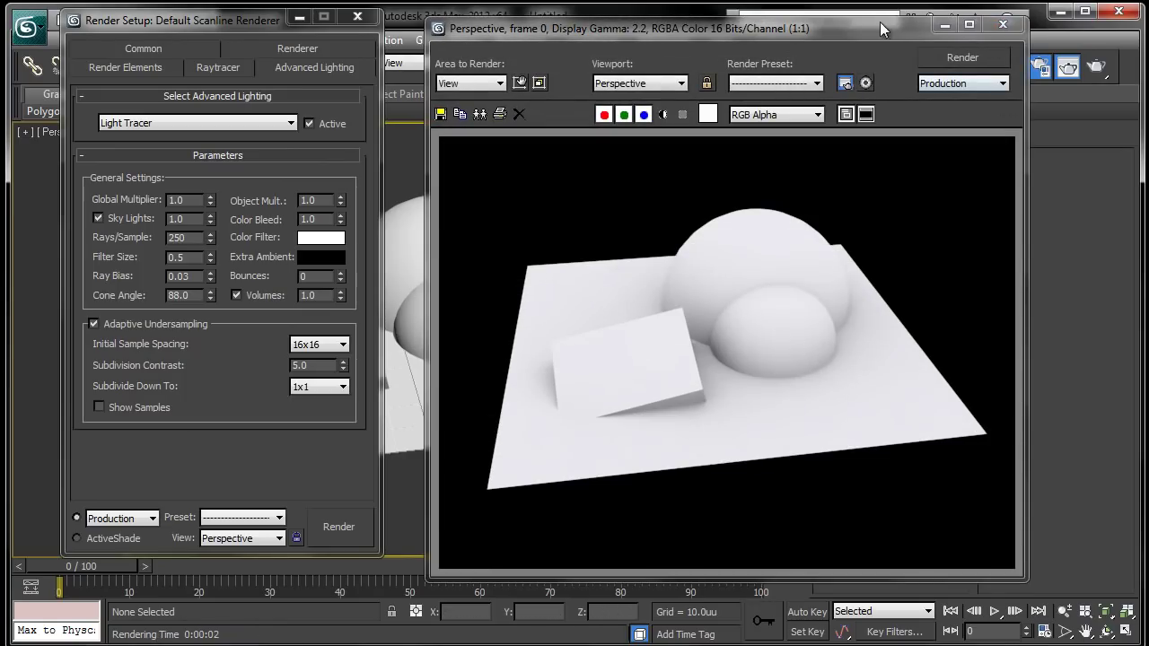
left_click_drag(880, 24, 991, 44)
double_click(316, 276)
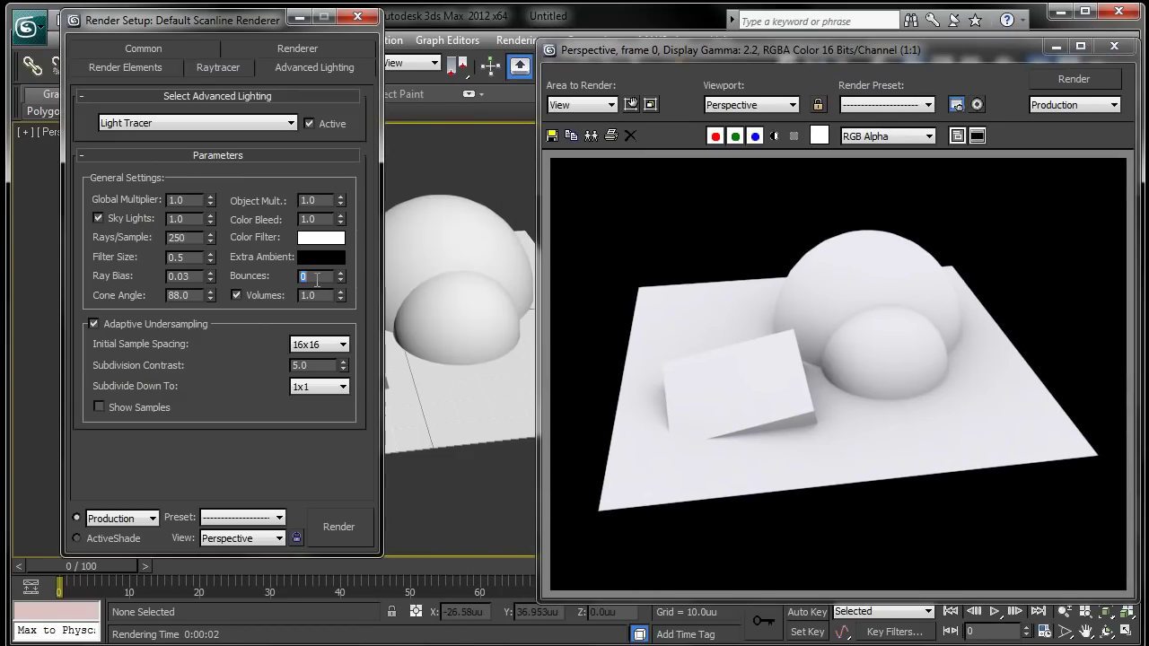
left_click(361, 539)
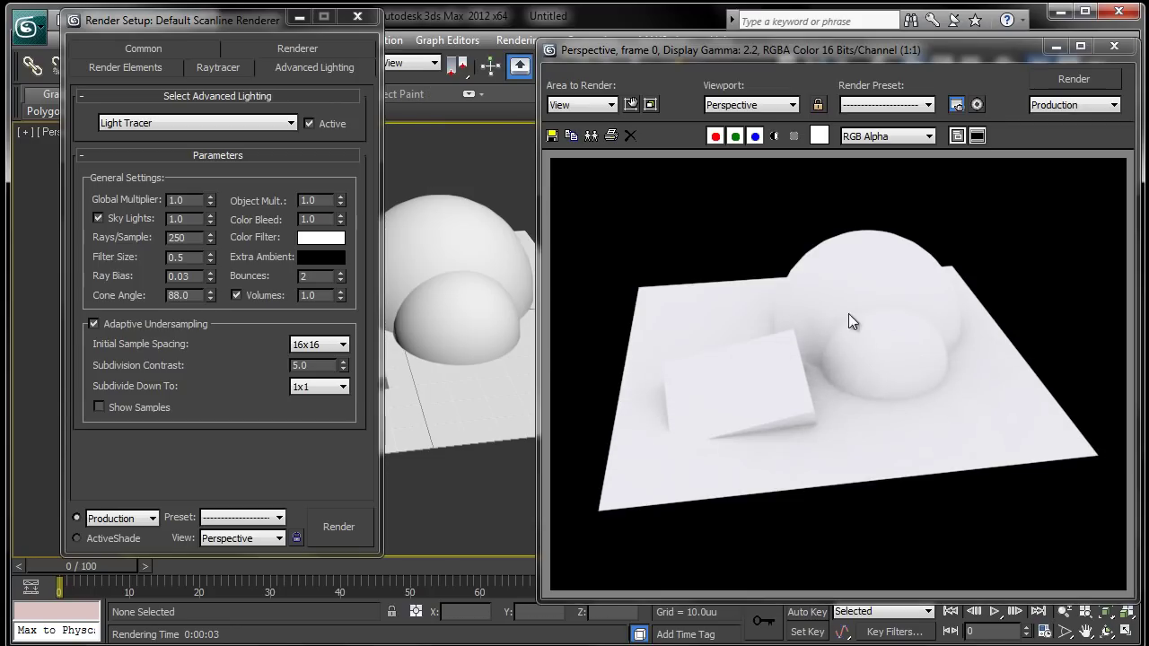
- Render with Rays/Sample at 8, then at 96, to compare noise
left_click(1115, 46)
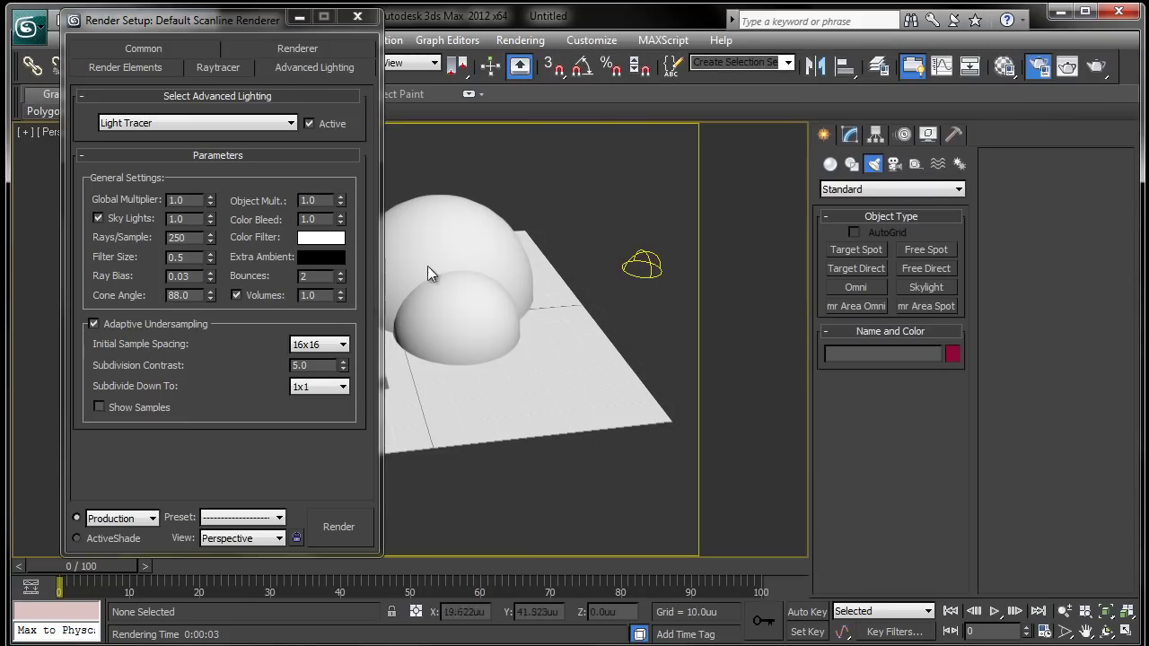
left_click(312, 276)
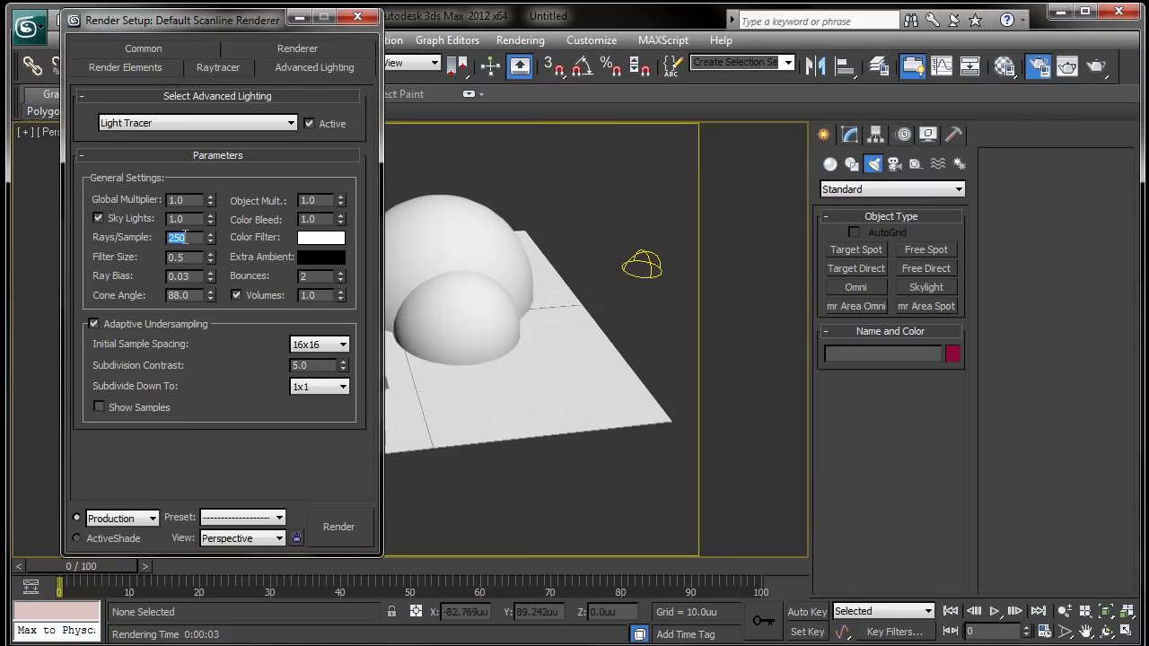
left_click(338, 526)
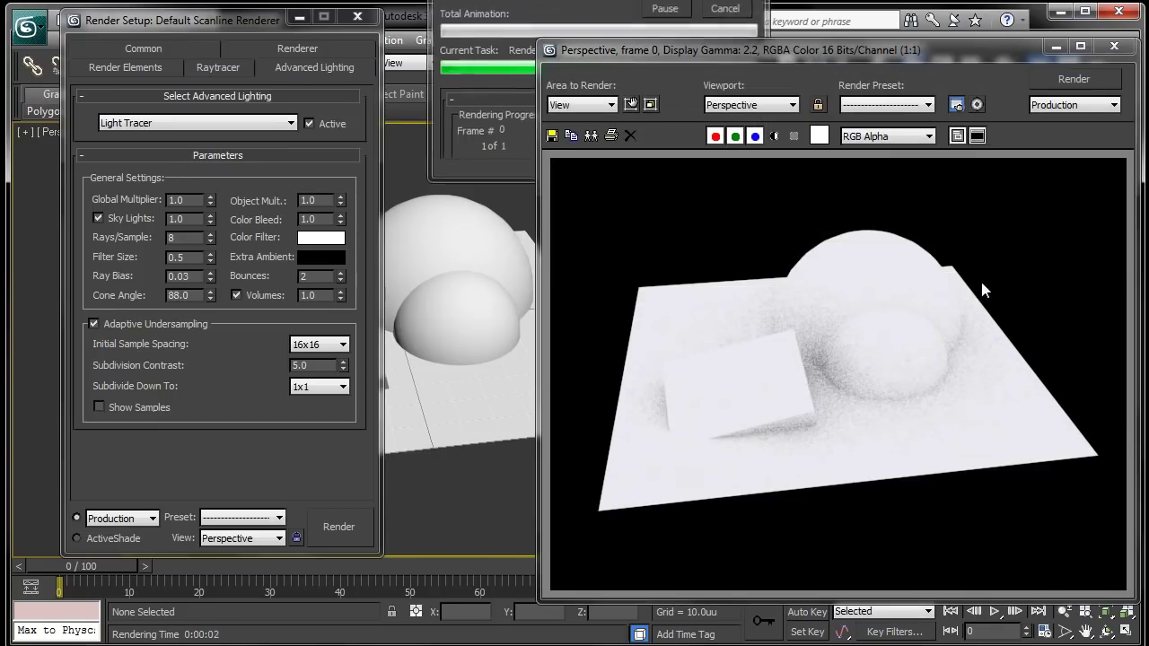
double_click(182, 236)
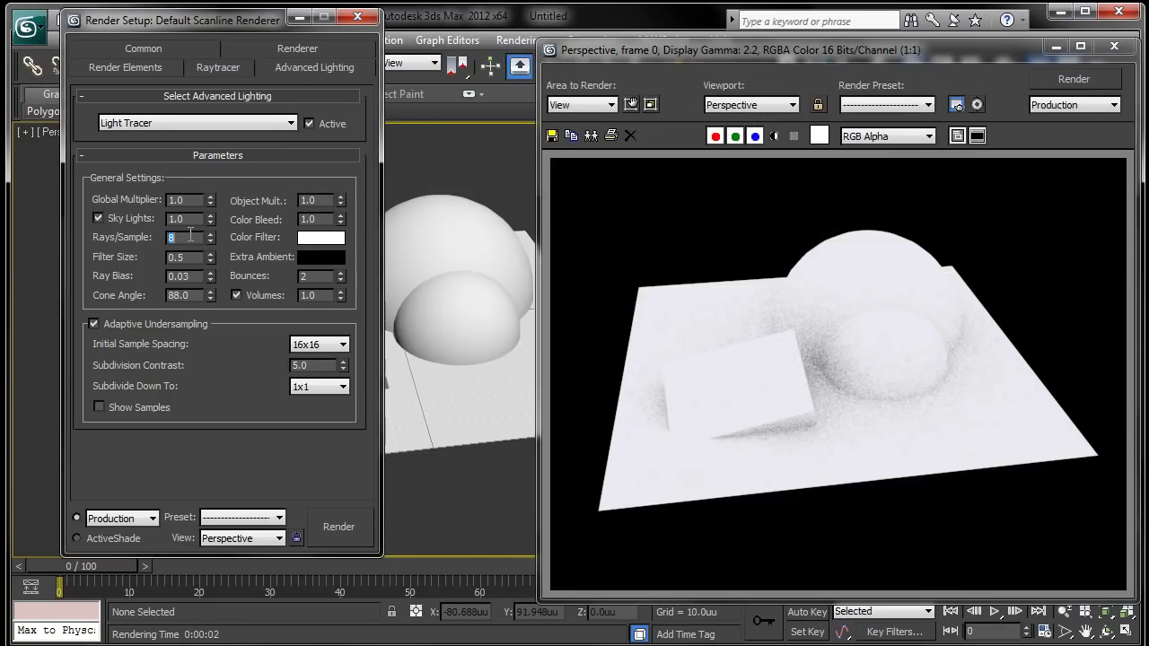
left_click(356, 527)
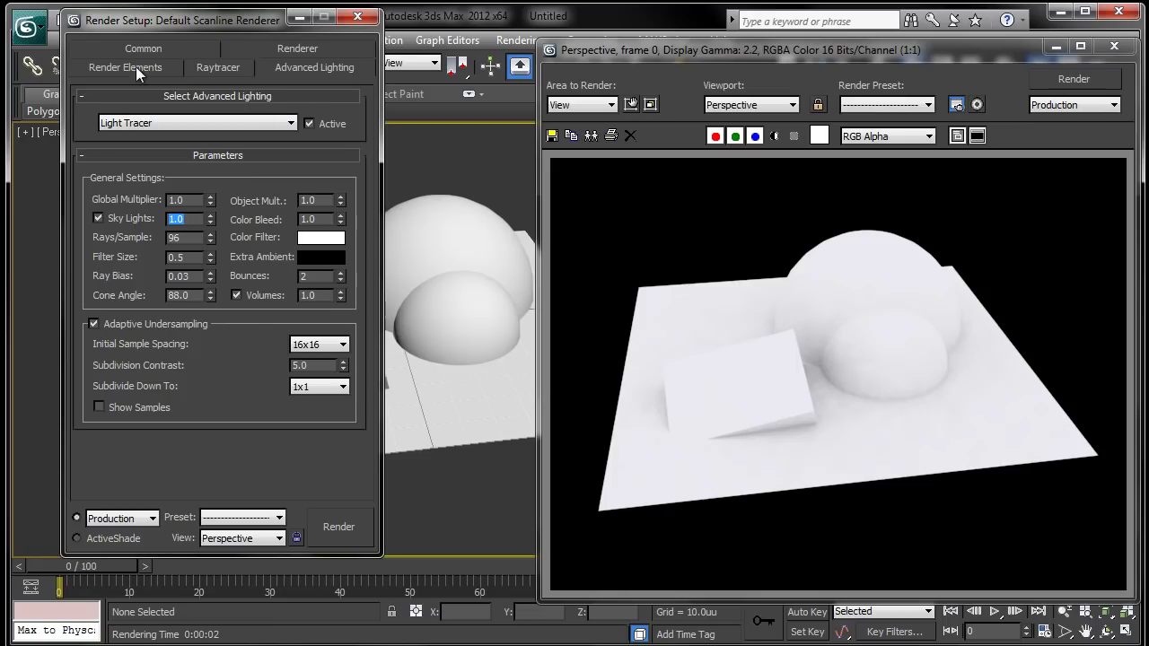
- Assign Quicksilver Hardware Renderer for production and render the perspective view
left_click(111, 59)
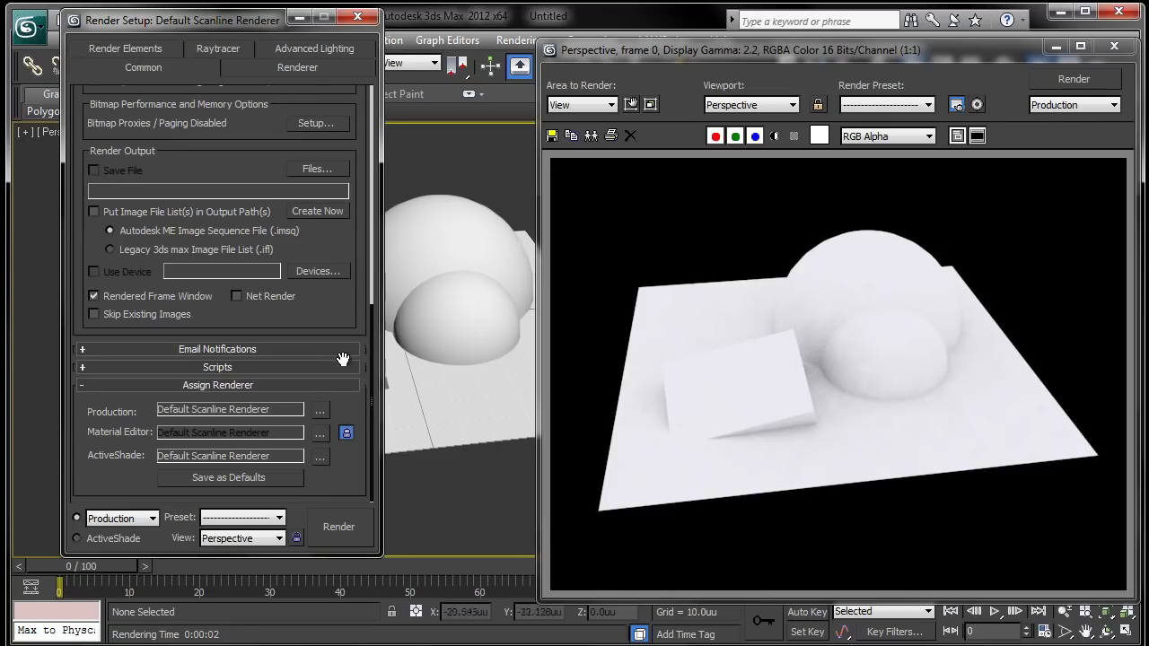
left_click(315, 414)
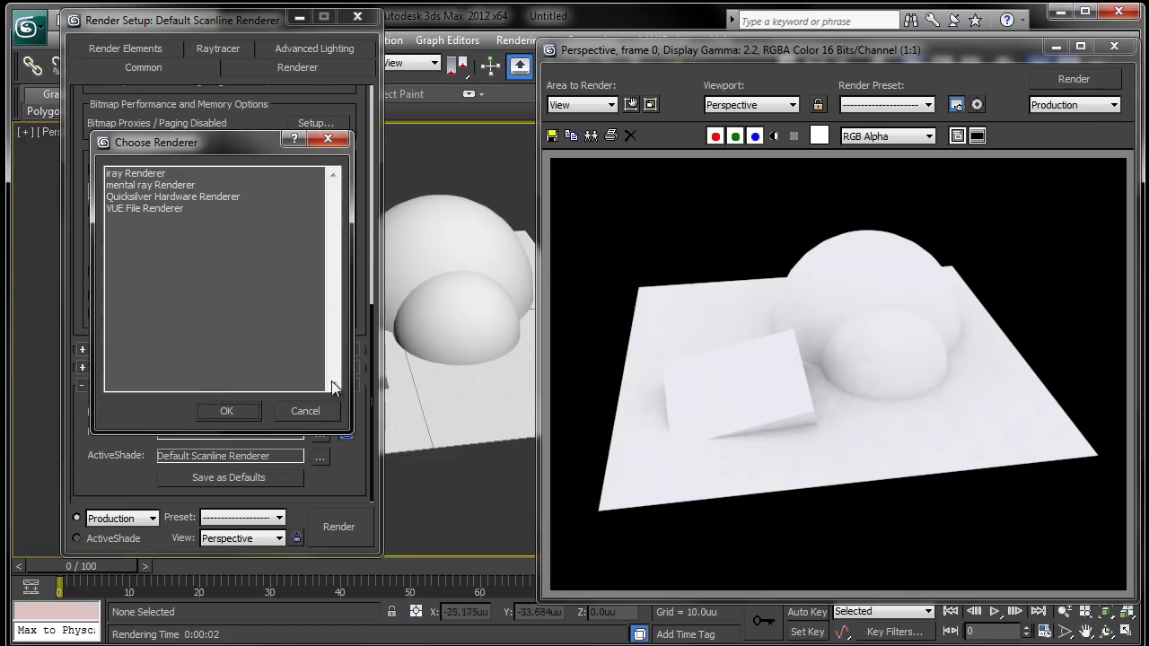
double_click(144, 199)
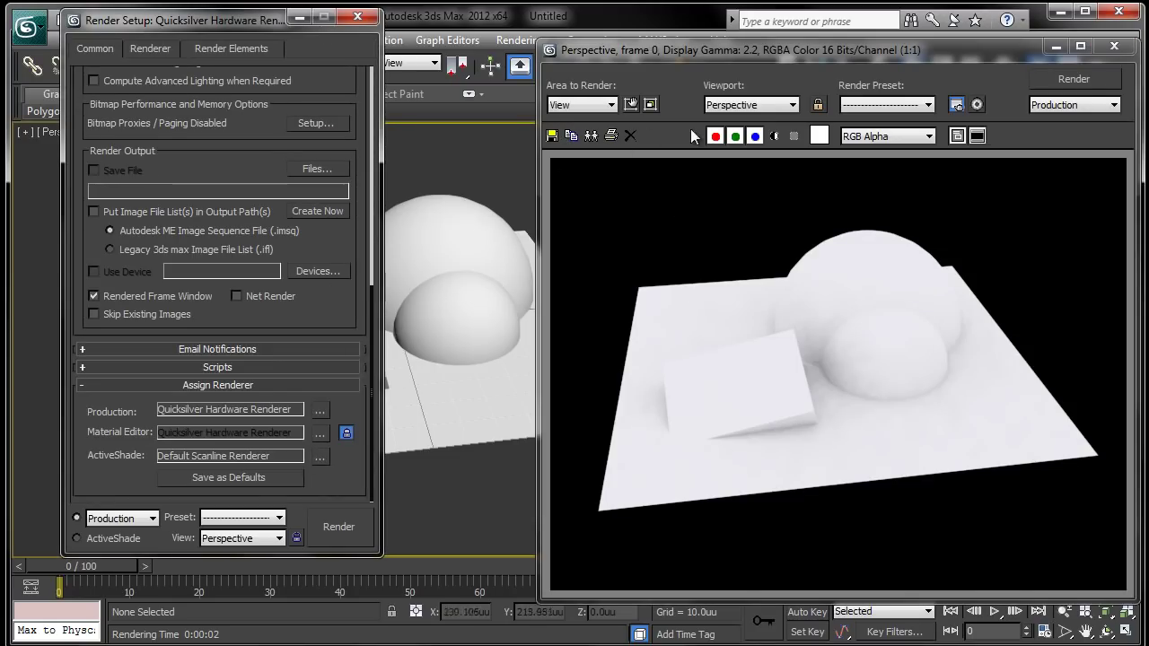
left_click(1084, 80)
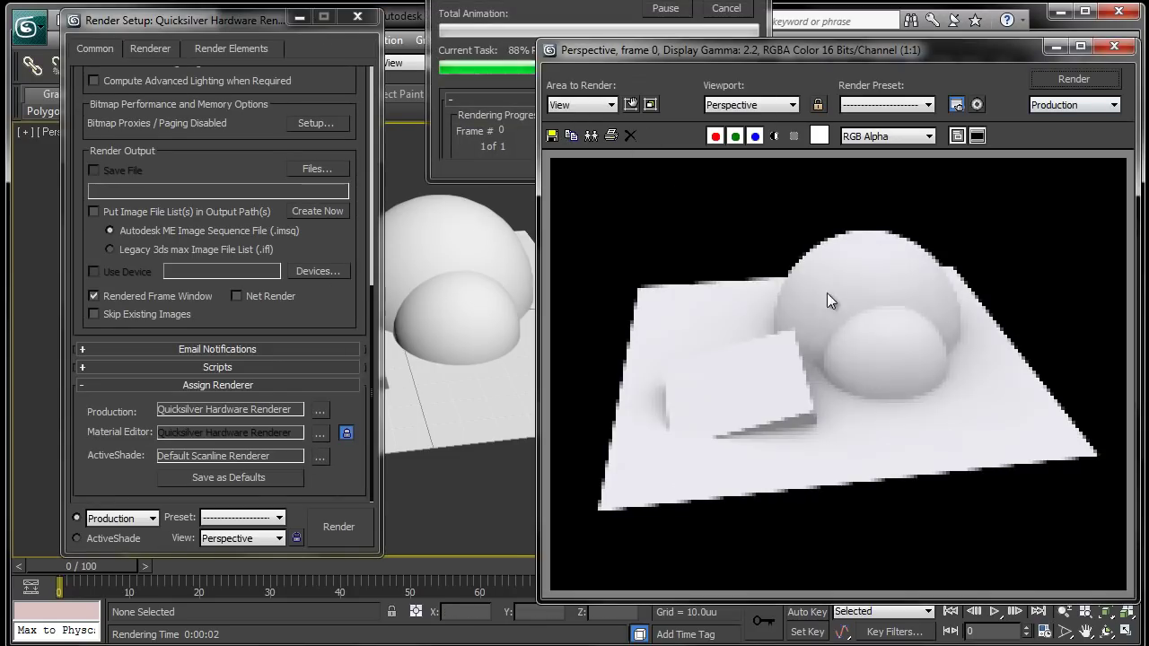
left_click_drag(813, 44, 769, 28)
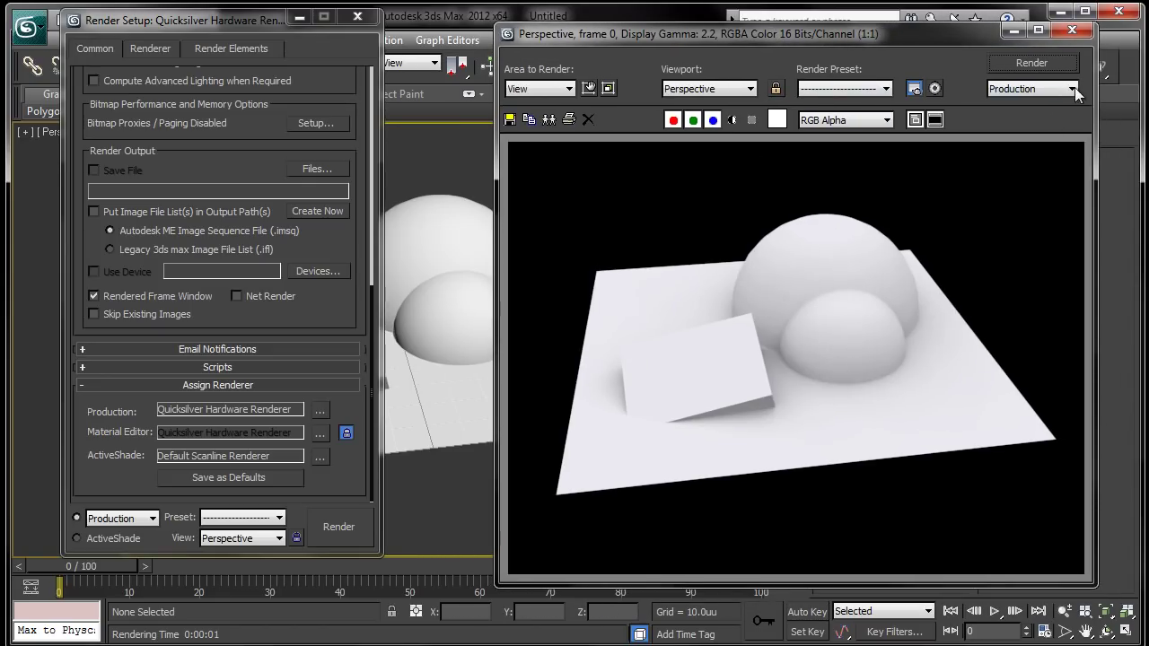
- Enable Quicksilver Ambient Occlusion with Radius 10.0 and re-render the scene
left_click(1033, 63)
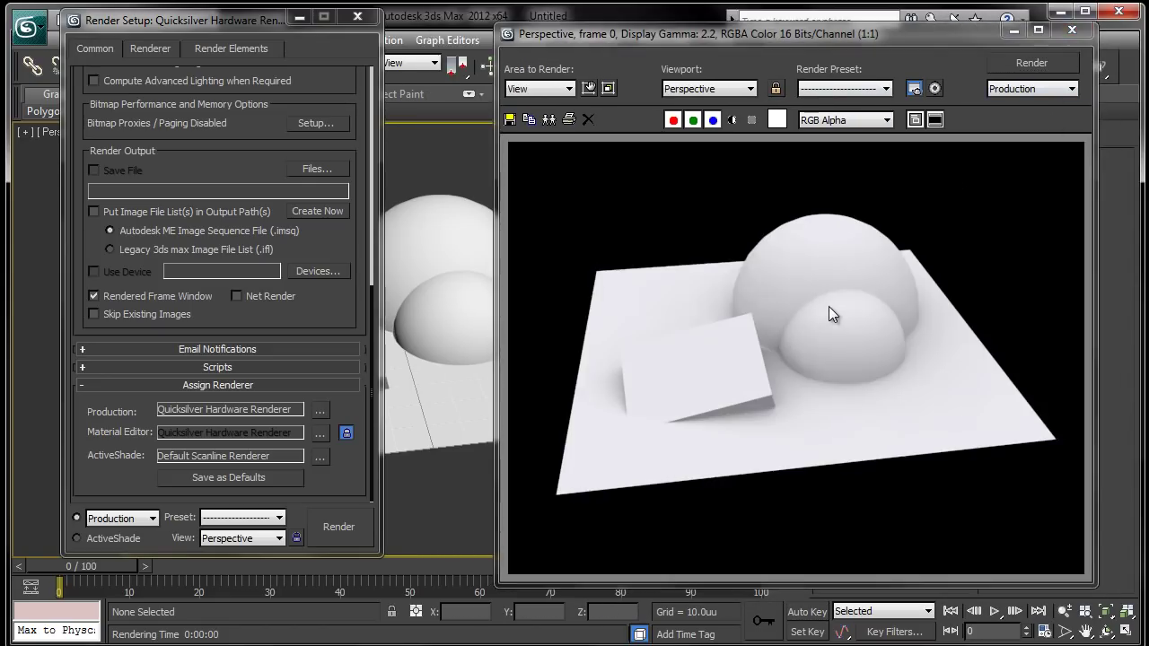
scroll(241, 113, "up", 5)
left_click(167, 52)
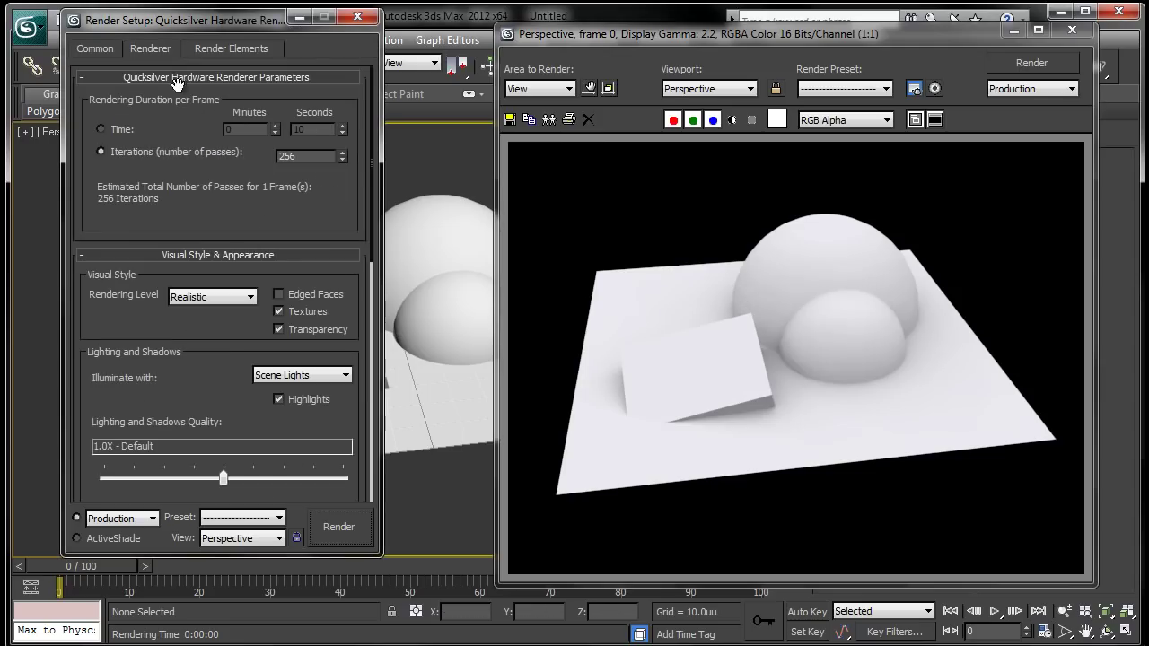
scroll(223, 385, "down", 10)
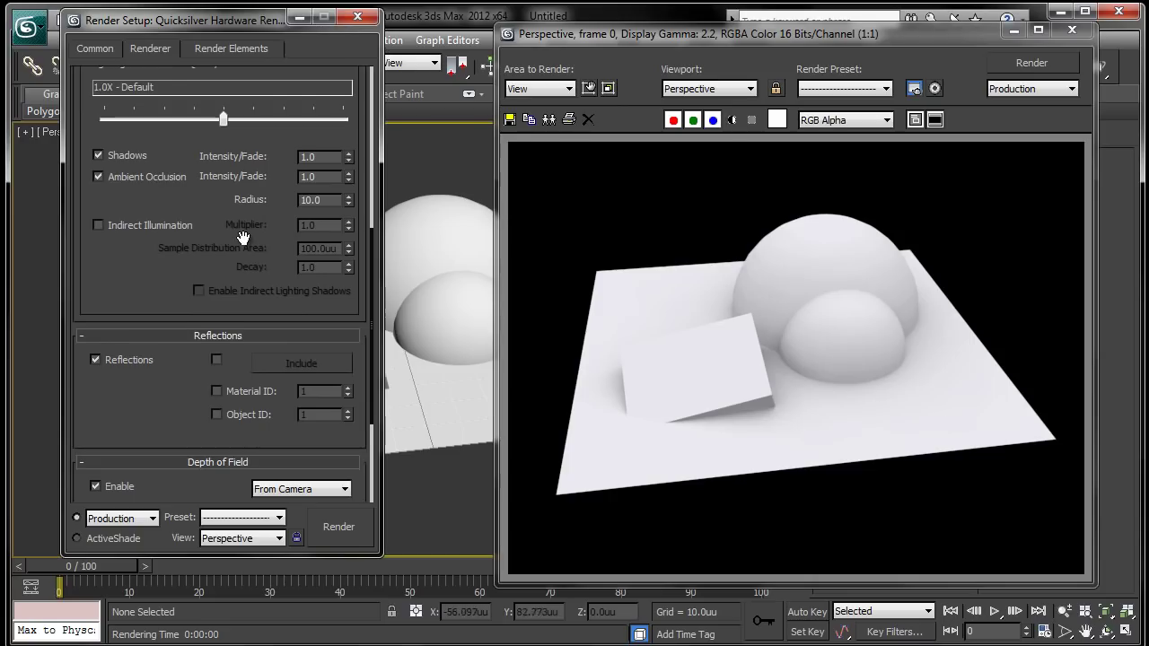
left_click(143, 186)
scroll(273, 226, "up", 1)
left_click(333, 216)
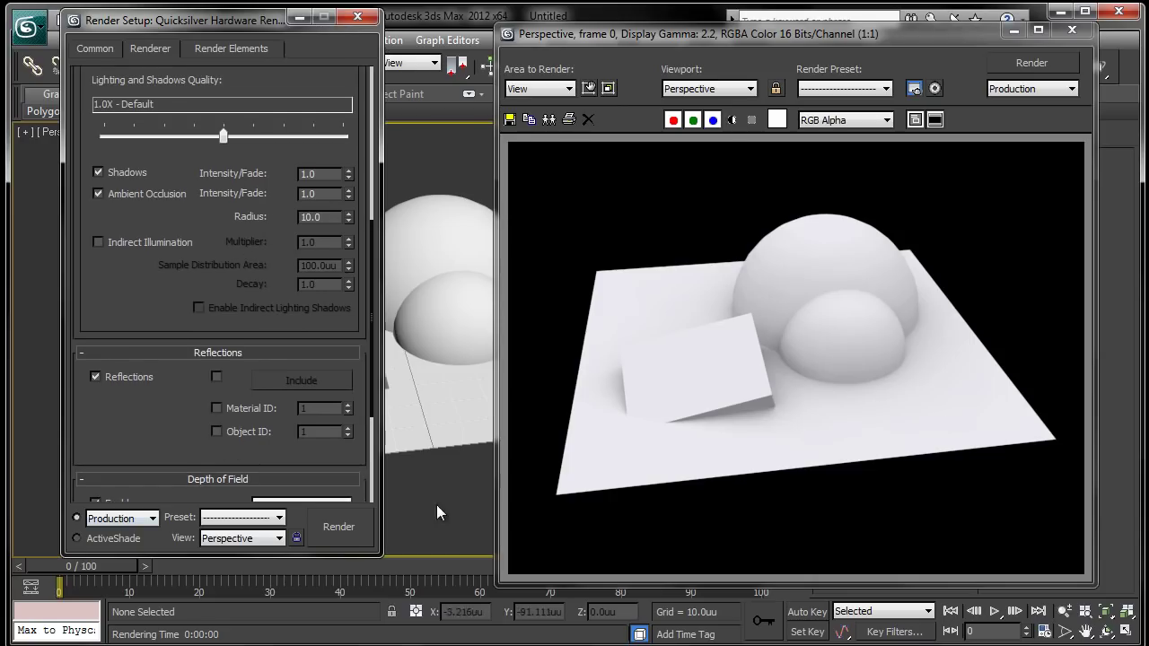
left_click(1032, 63)
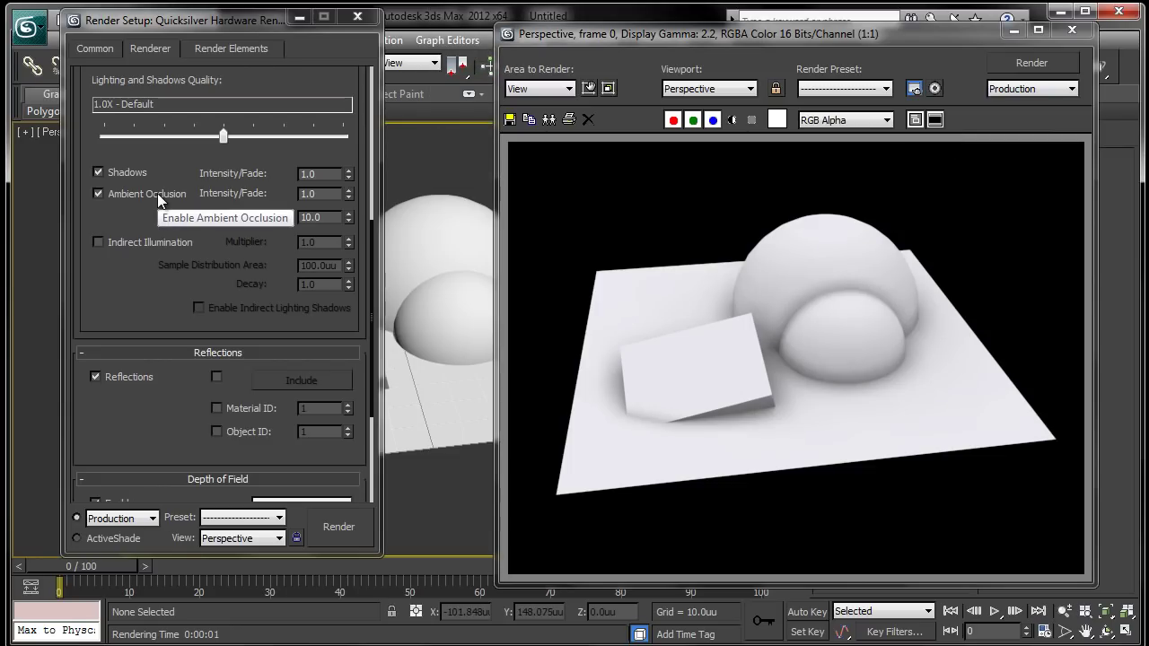
left_click_drag(224, 22, 234, 23)
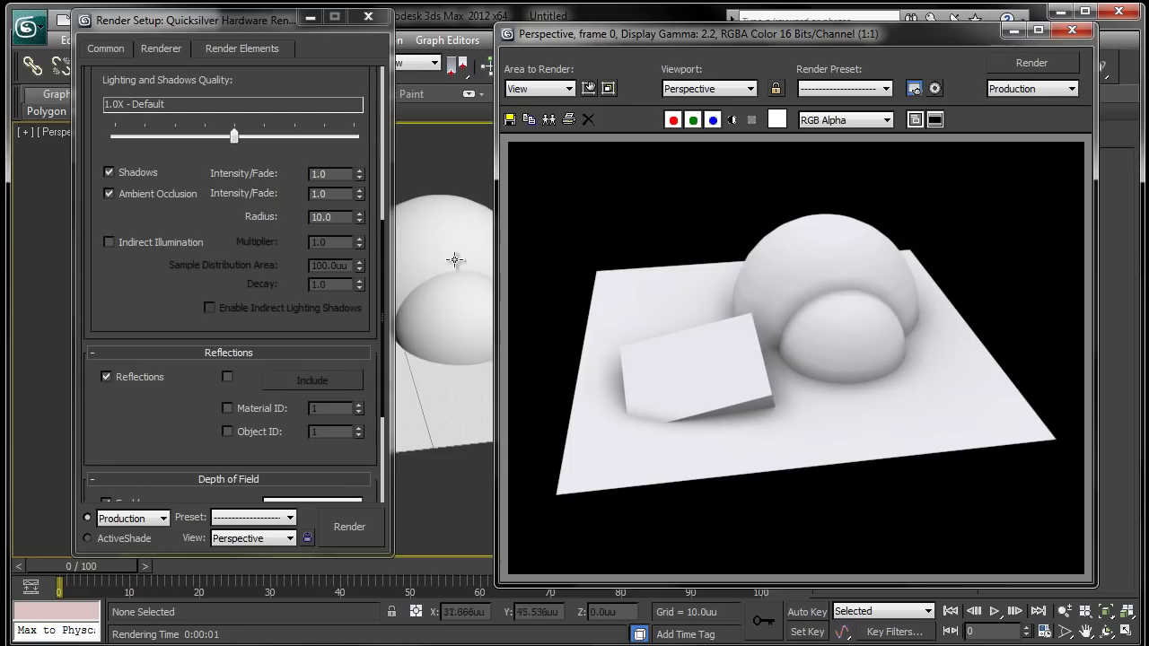
- Close the Render Setup and Rendered Frame windows
left_click(367, 18)
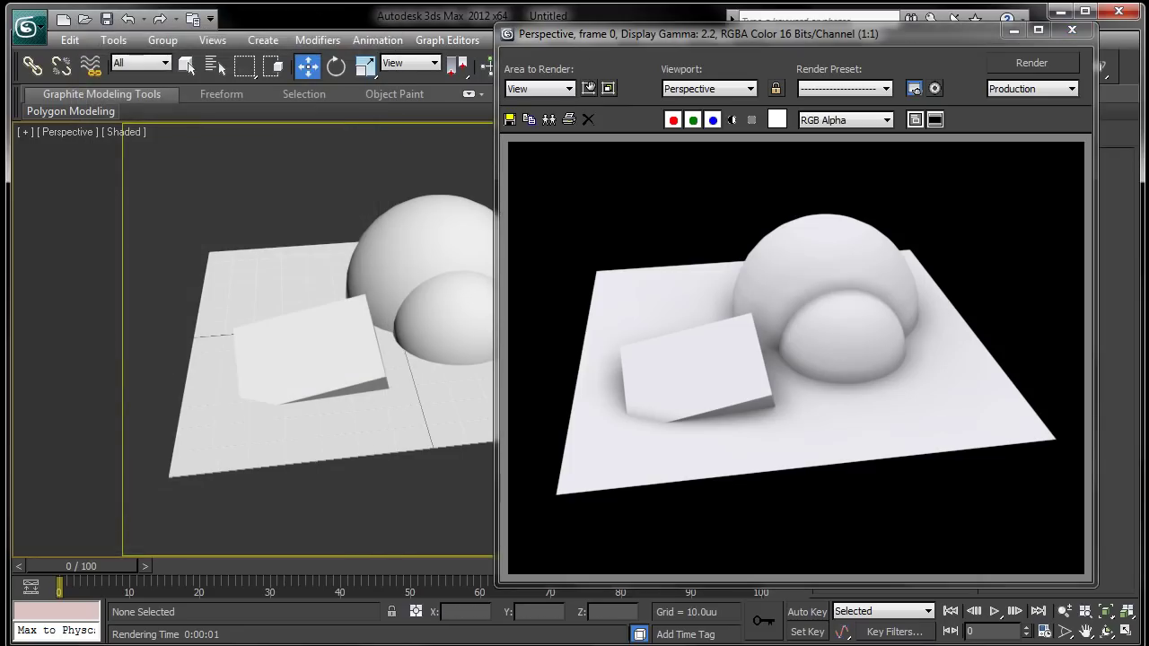
left_click(1073, 30)
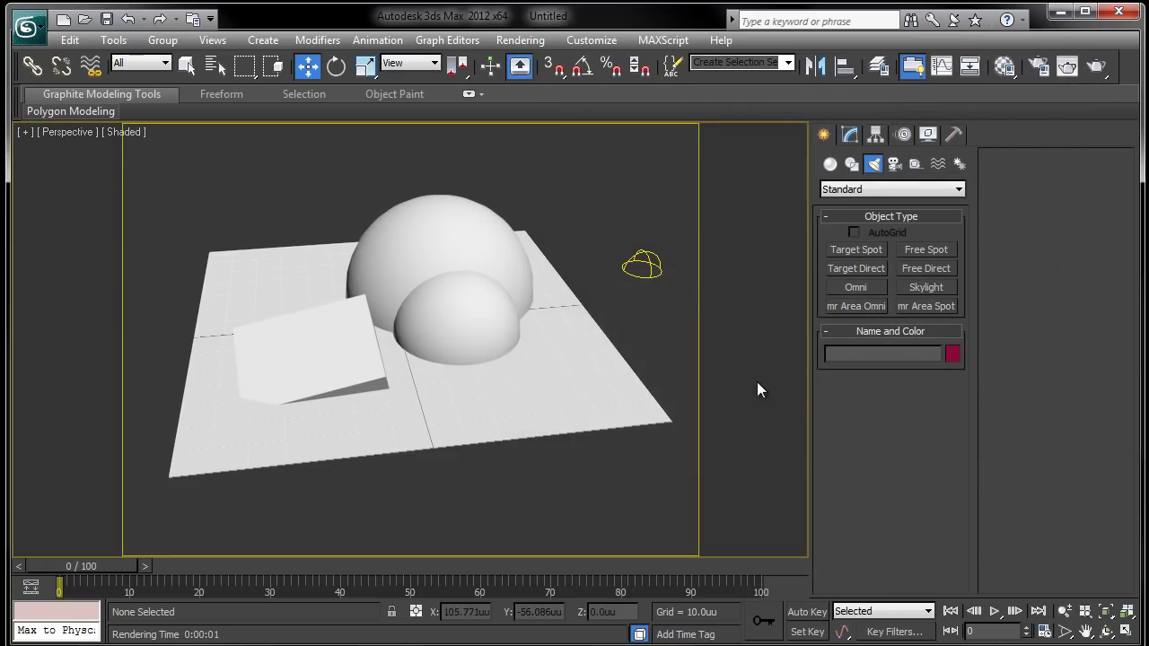